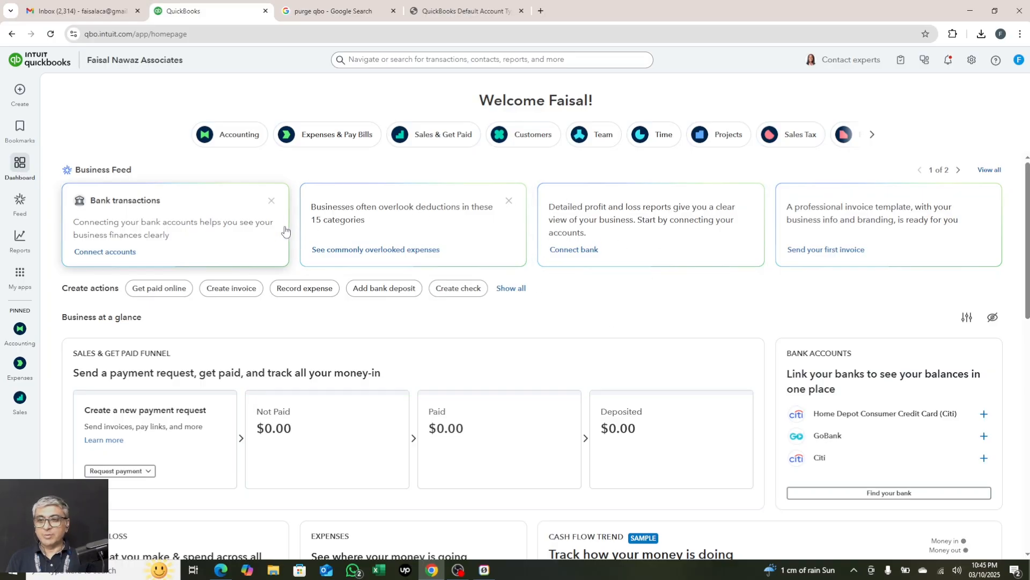
Open the Chart of accounts from the Accounting app.
mouse_move(23, 279)
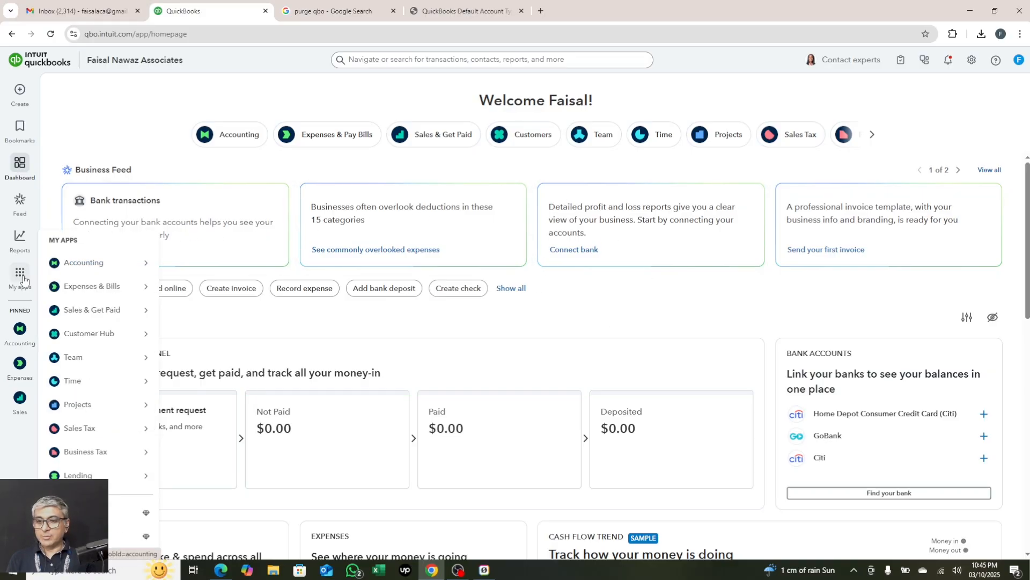
mouse_move(96, 263)
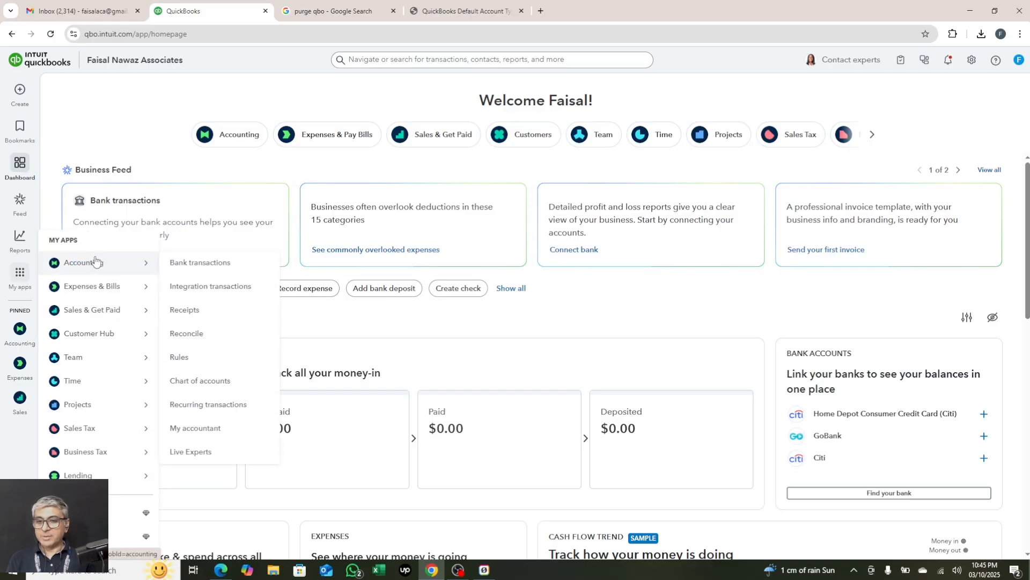
click(195, 377)
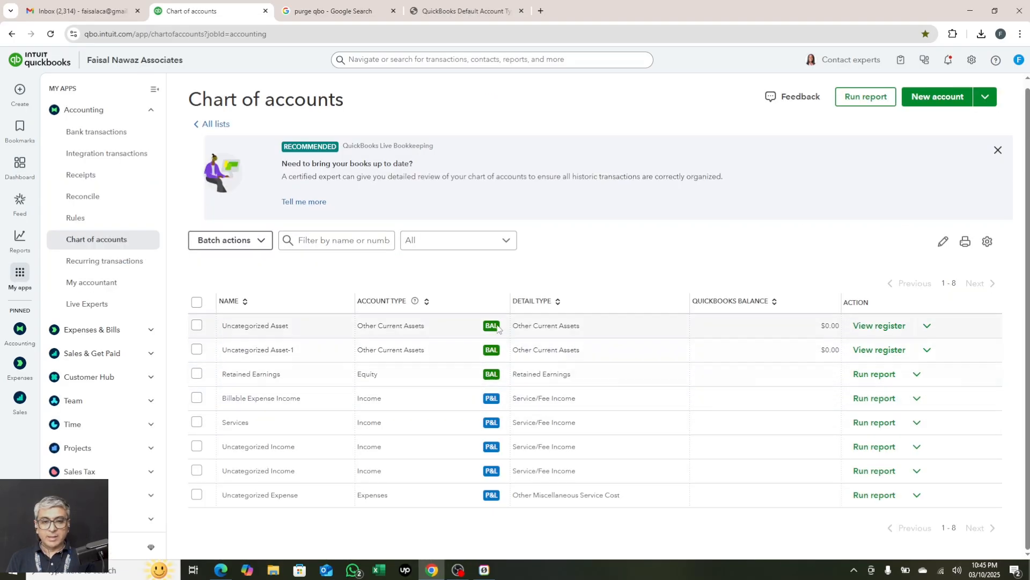
Start an account import, download the sample file offered there, and open it in Excel.
click(985, 97)
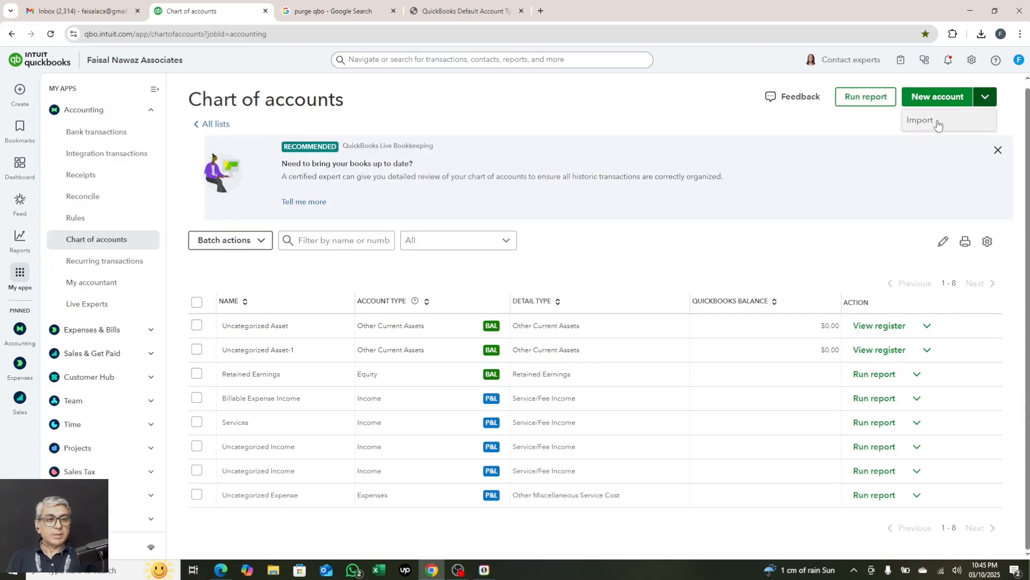
click(937, 125)
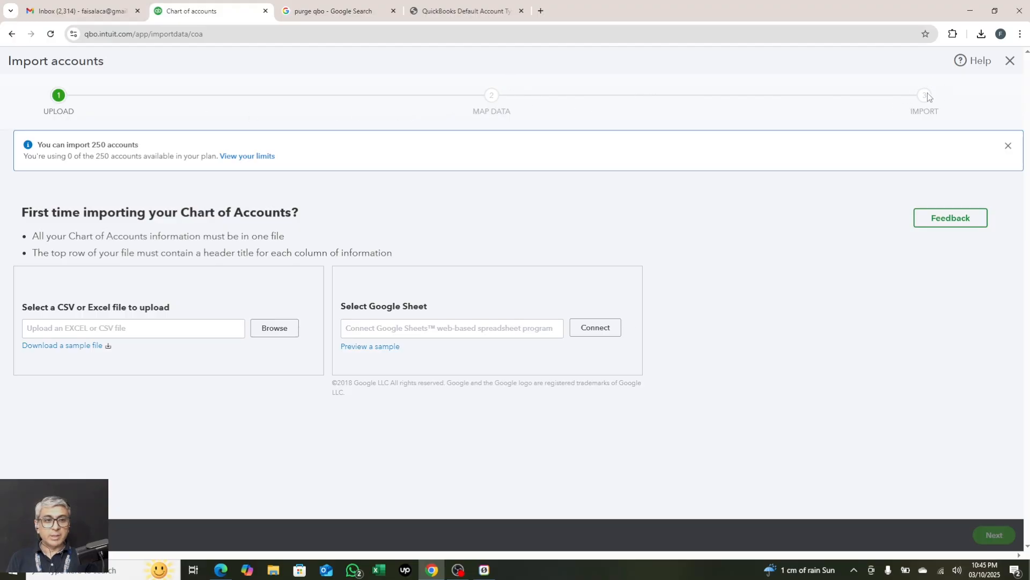
click(64, 347)
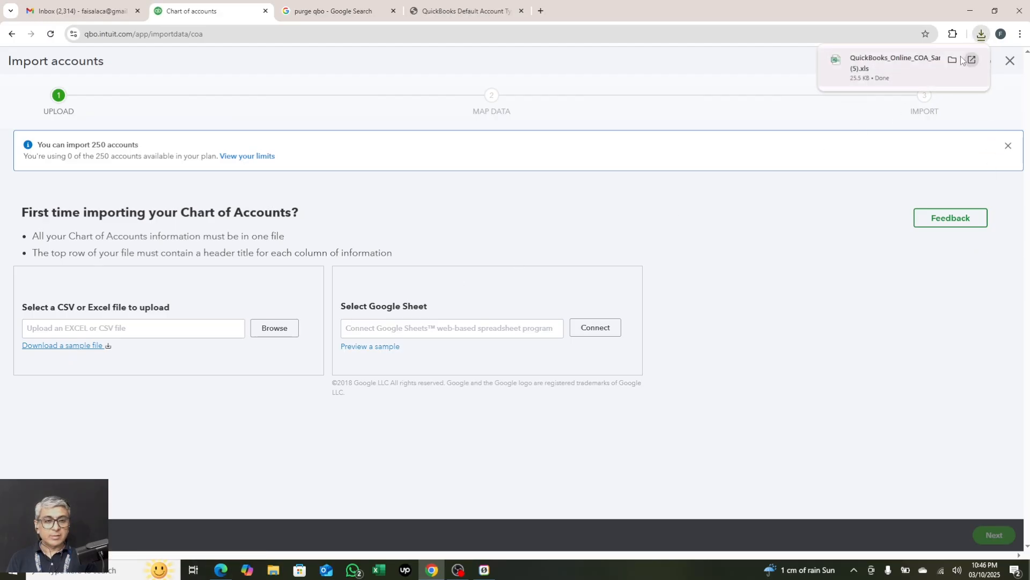
click(905, 63)
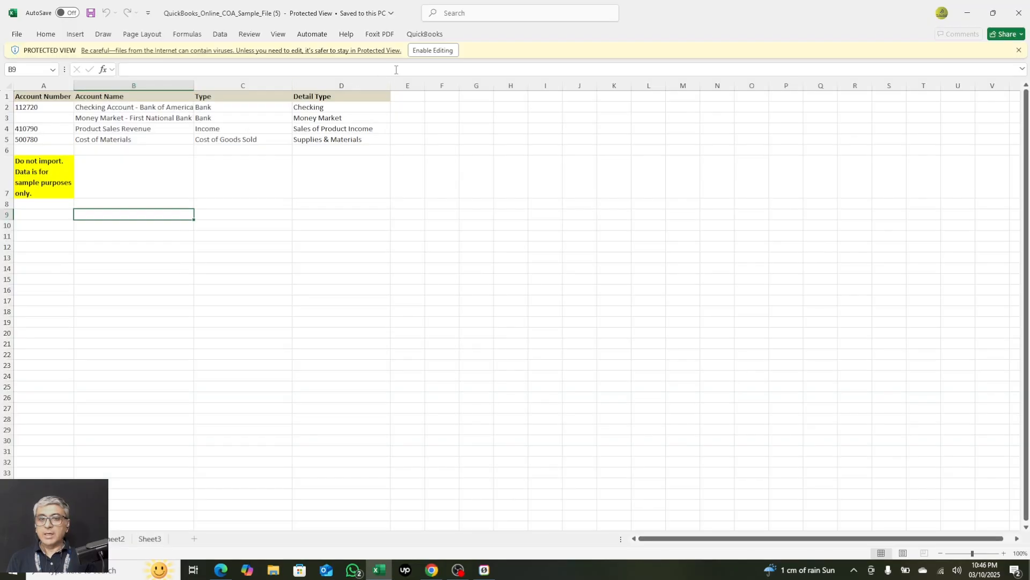
Examine the sample file's Account Number, Account Name, Type and Detail Type columns and their example entries.
click(39, 96)
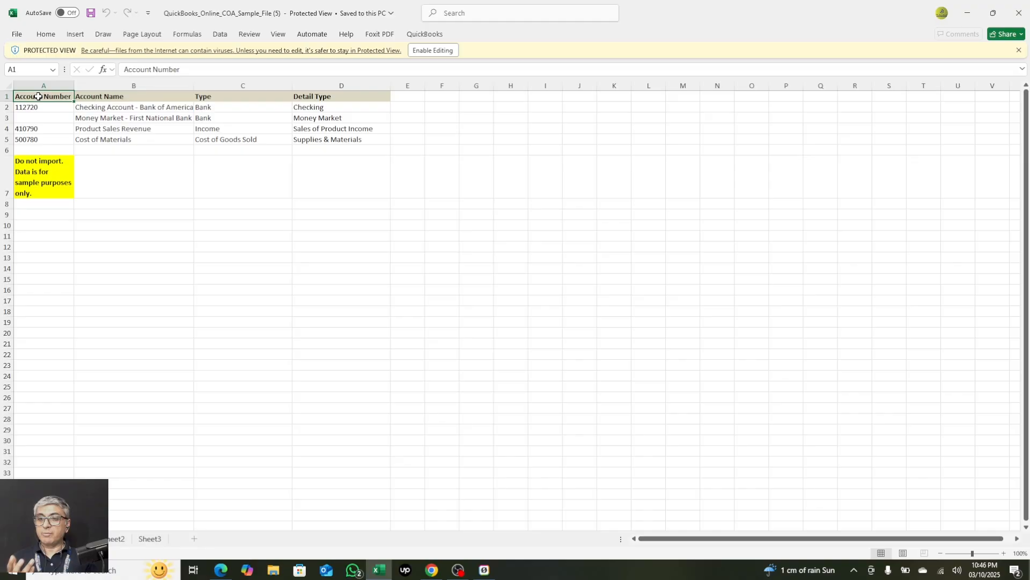
click(98, 96)
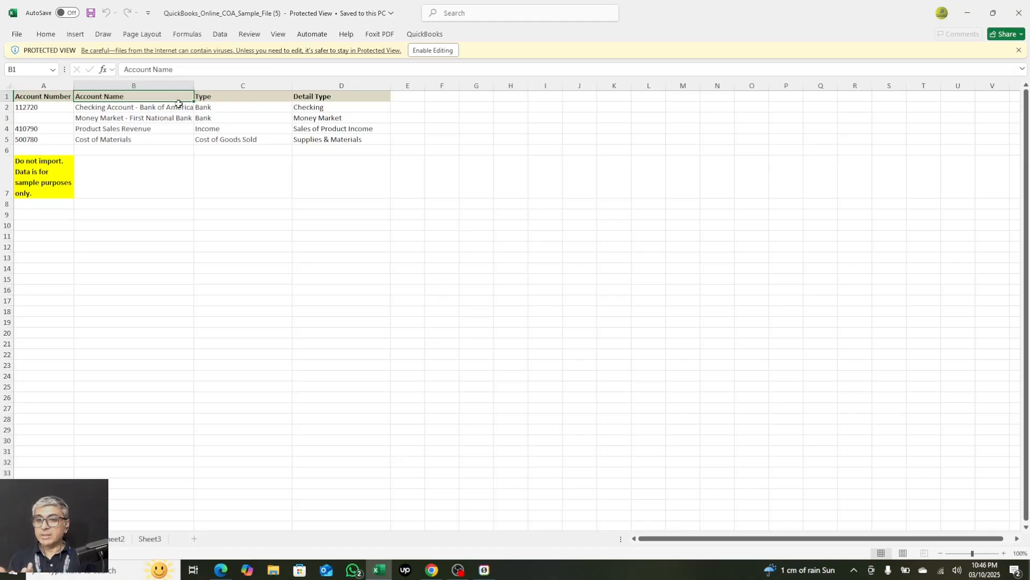
click(222, 103)
click(332, 102)
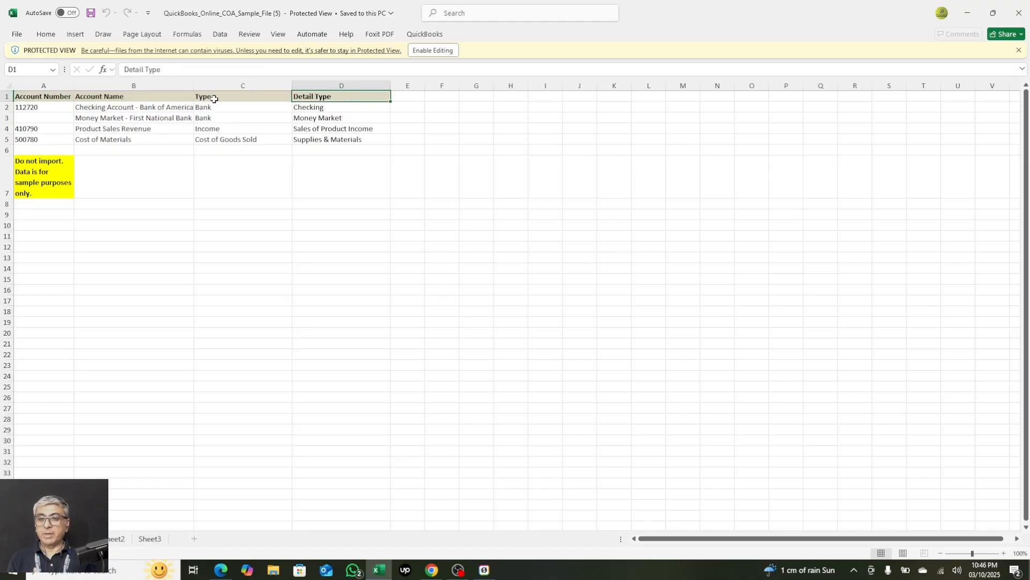
click(131, 96)
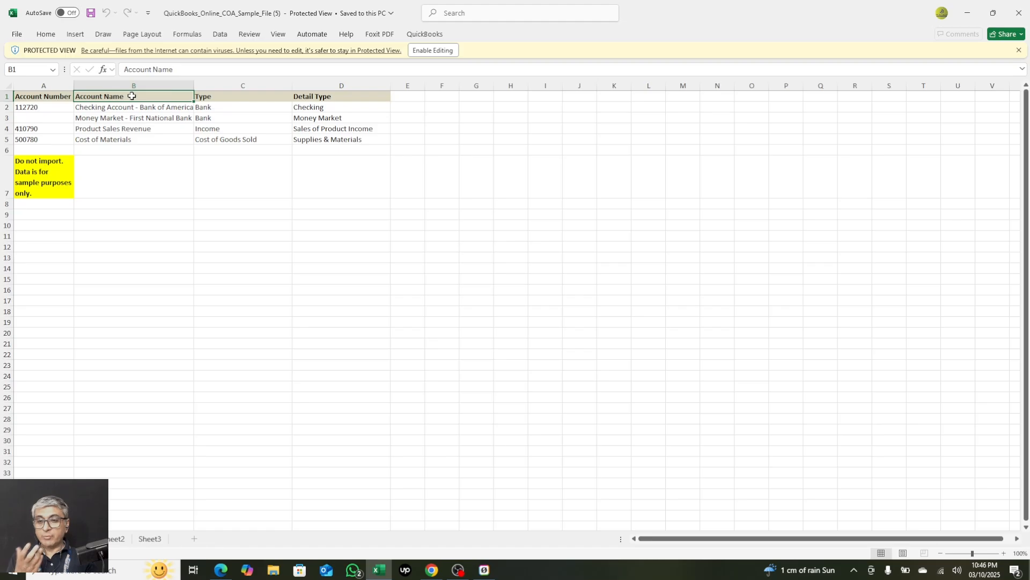
drag(132, 96, 131, 135)
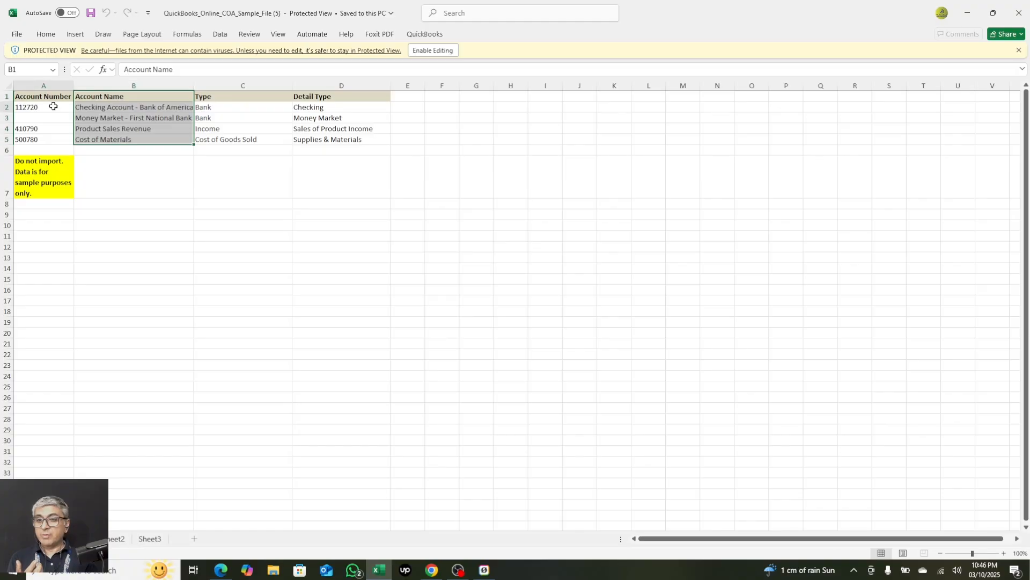
drag(51, 106, 53, 137)
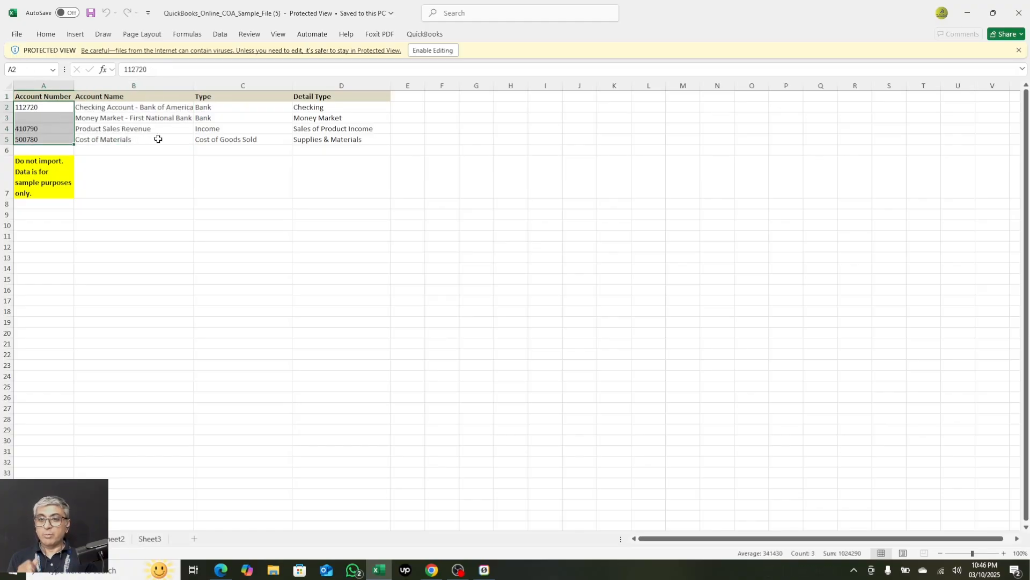
click(223, 106)
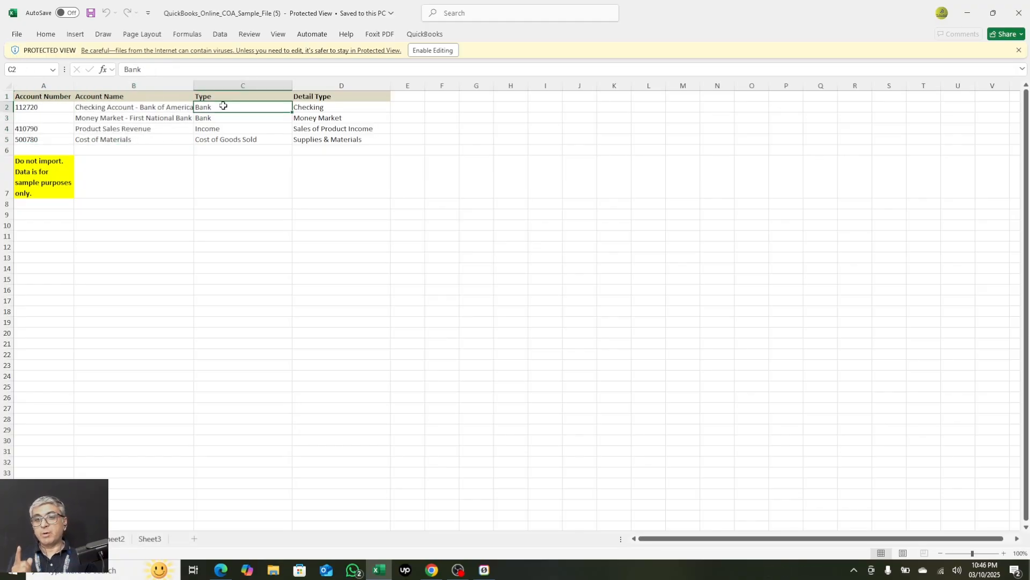
drag(224, 106, 322, 129)
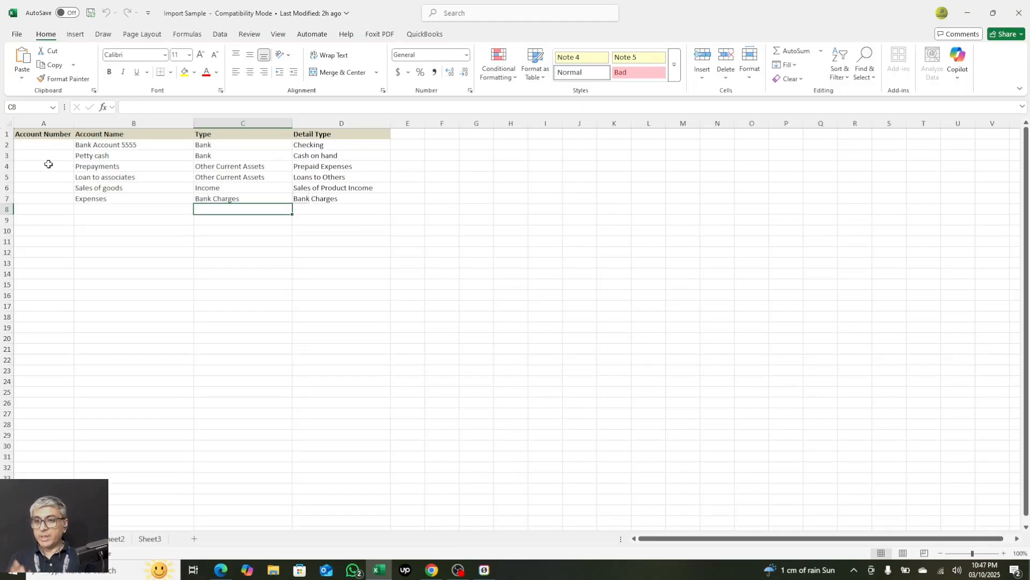
Review the Import Sample workbook's column headers, account names, and the type and detail type assigned to each account.
click(47, 138)
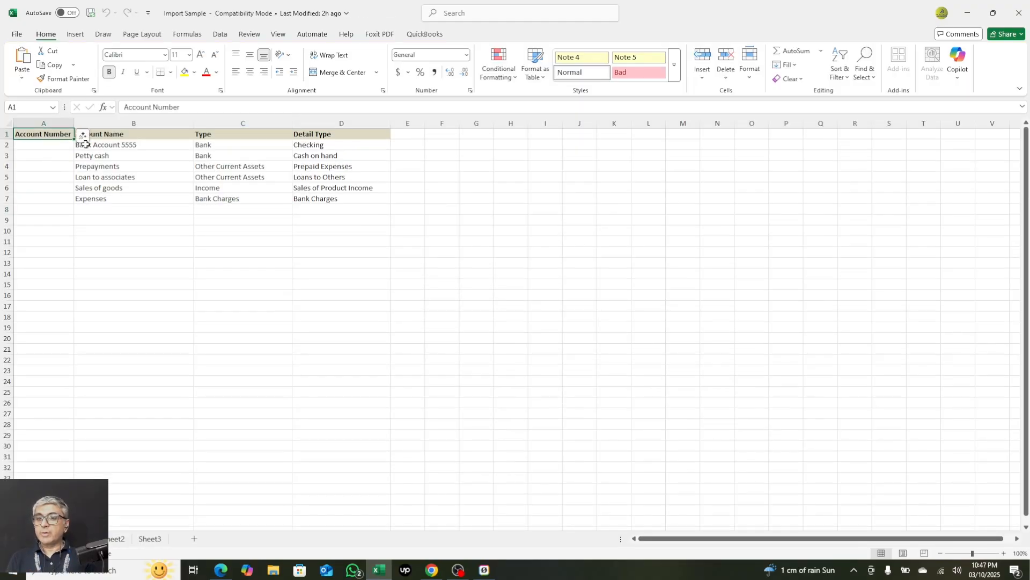
click(83, 135)
click(204, 136)
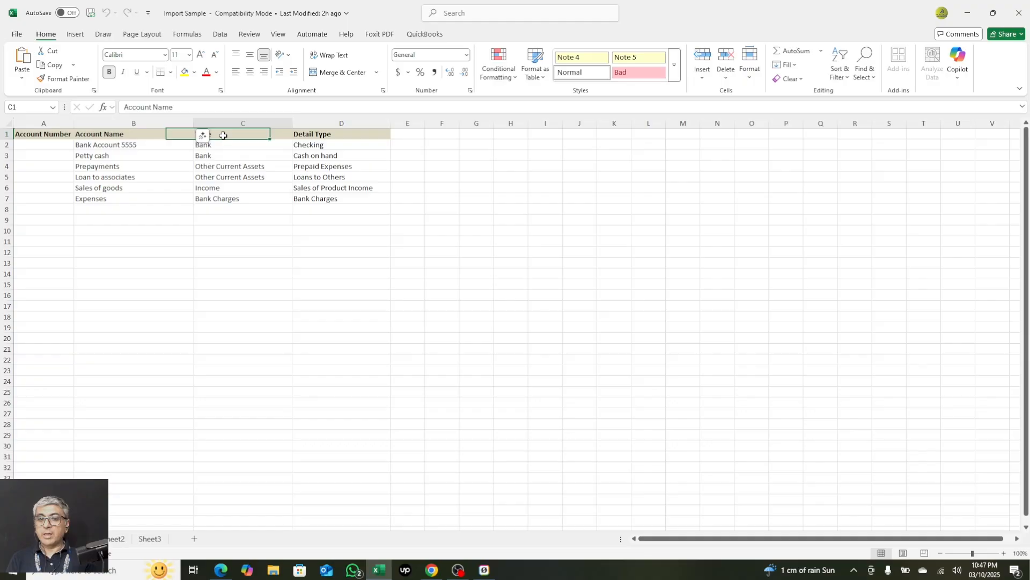
click(303, 135)
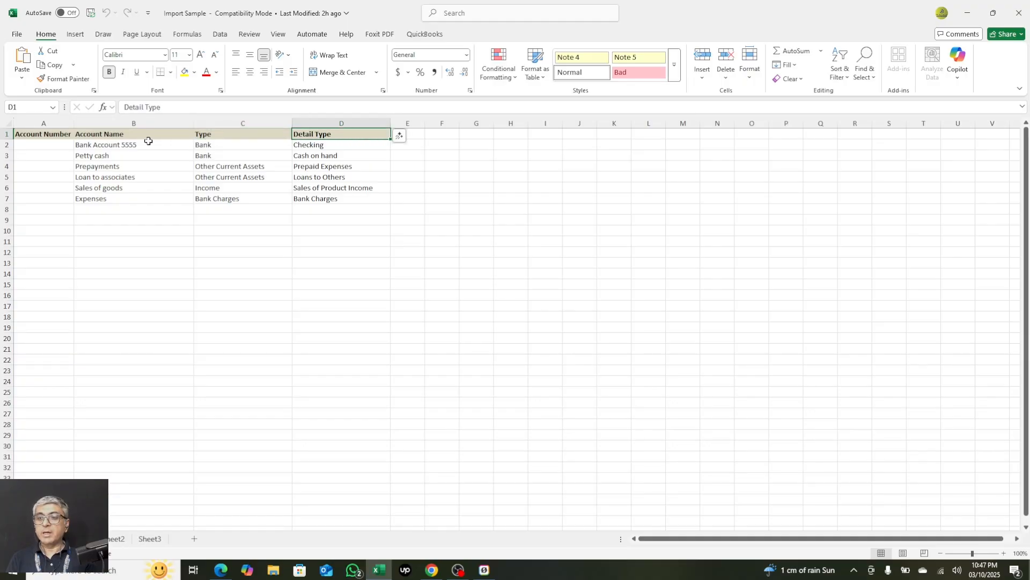
drag(144, 143, 144, 196)
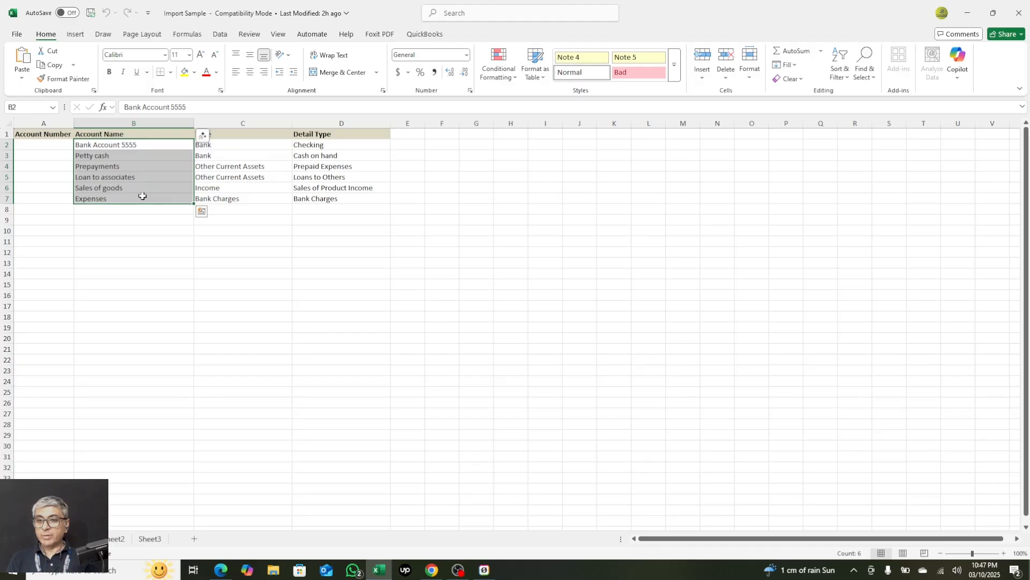
click(122, 144)
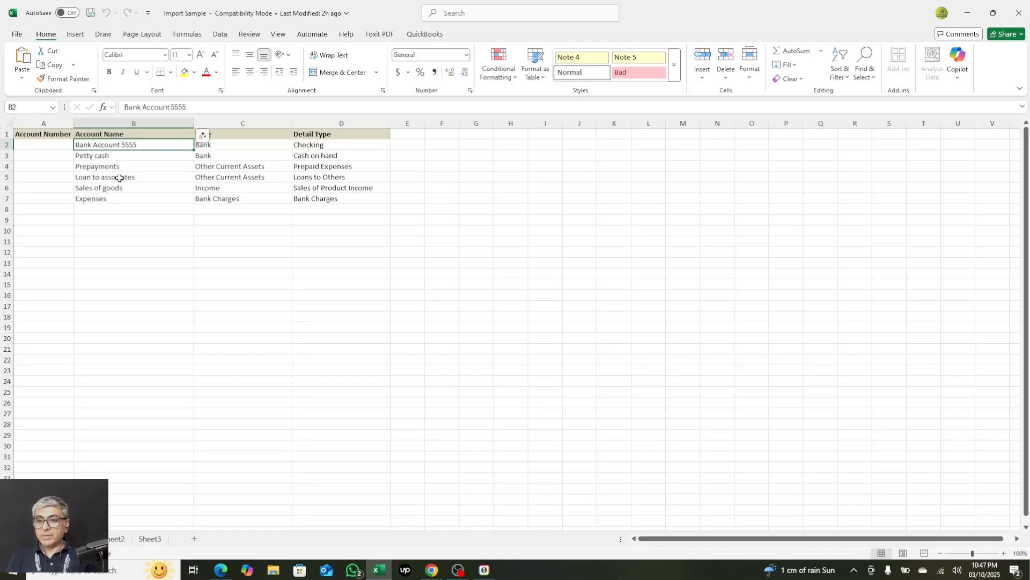
click(118, 199)
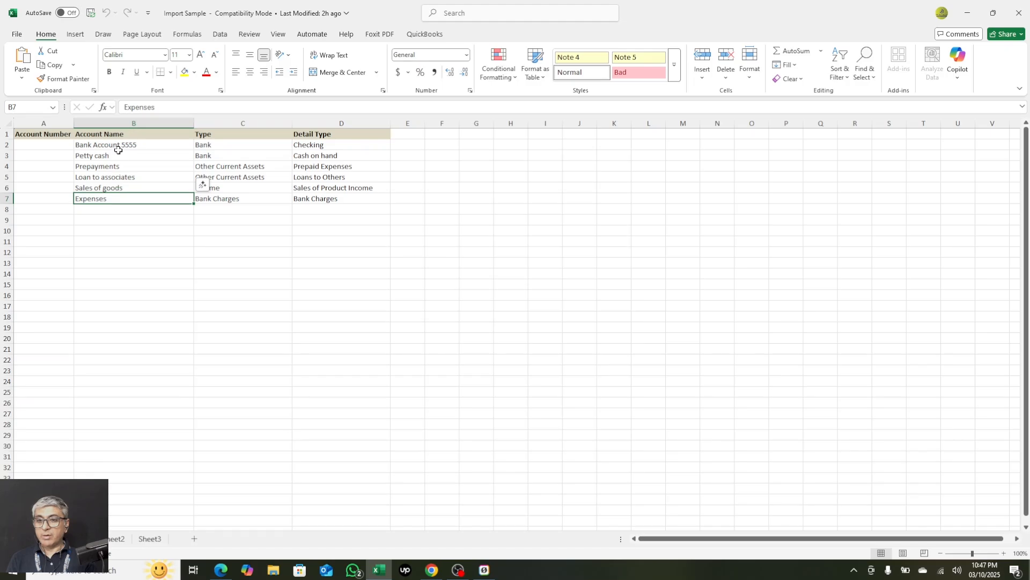
click(203, 145)
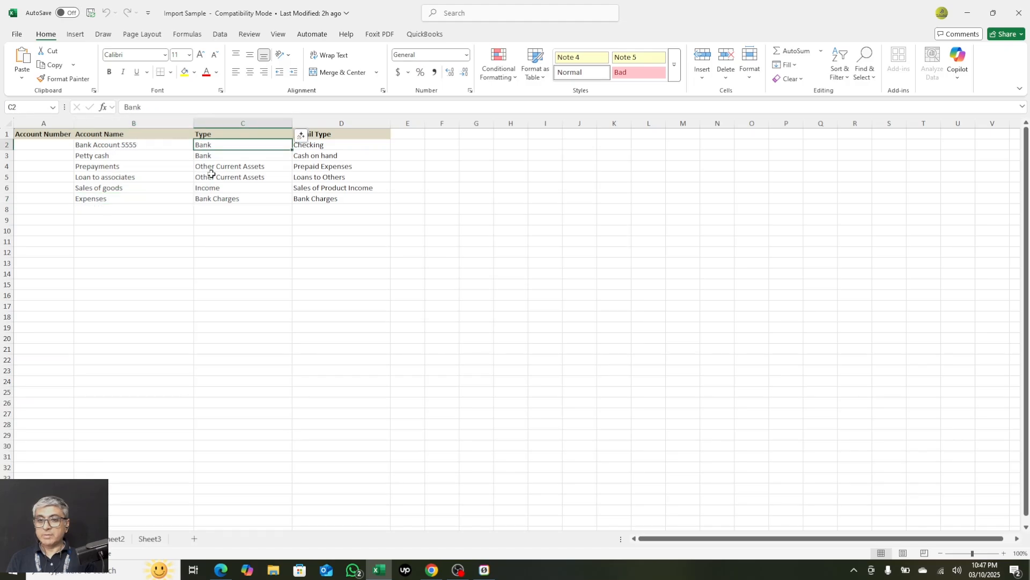
click(339, 149)
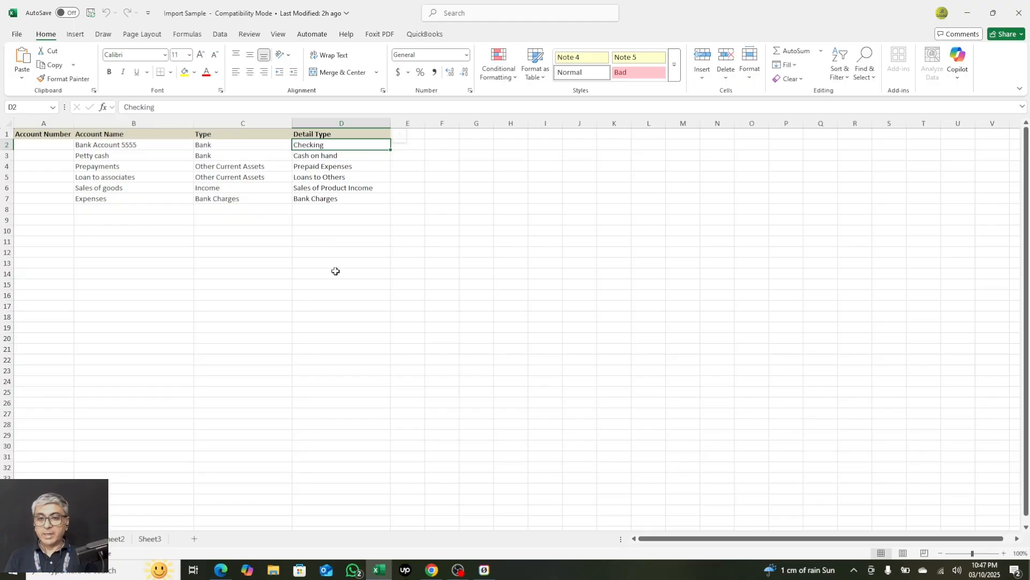
click(230, 137)
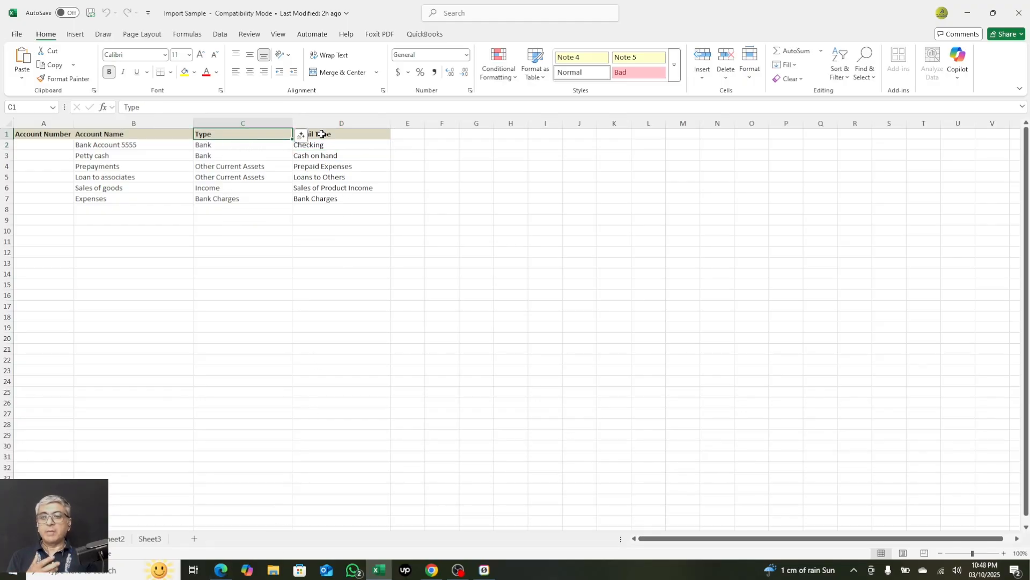
click(321, 135)
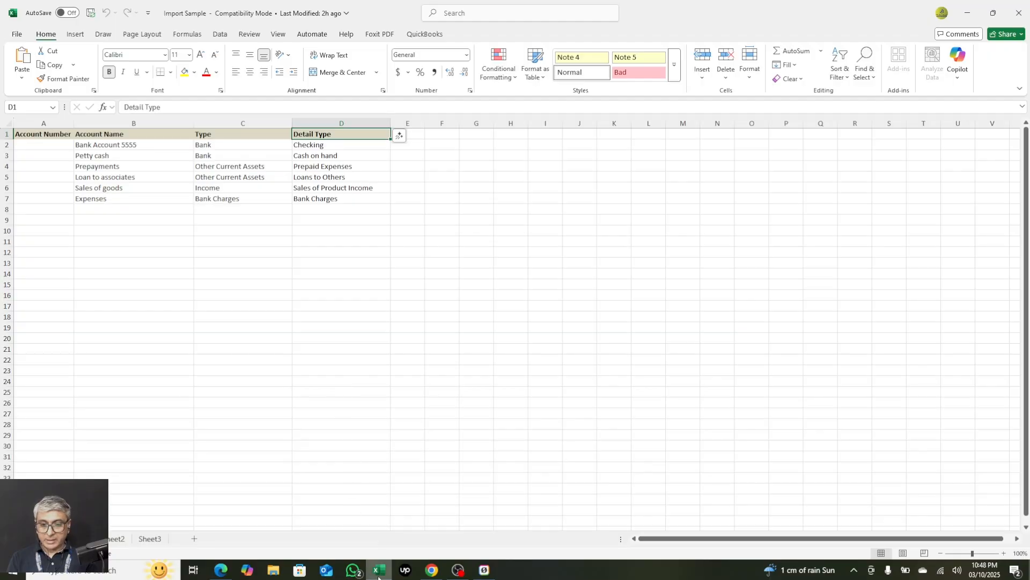
Switch to the browser and open the Chart of accounts in a second QuickBooks tab.
click(432, 570)
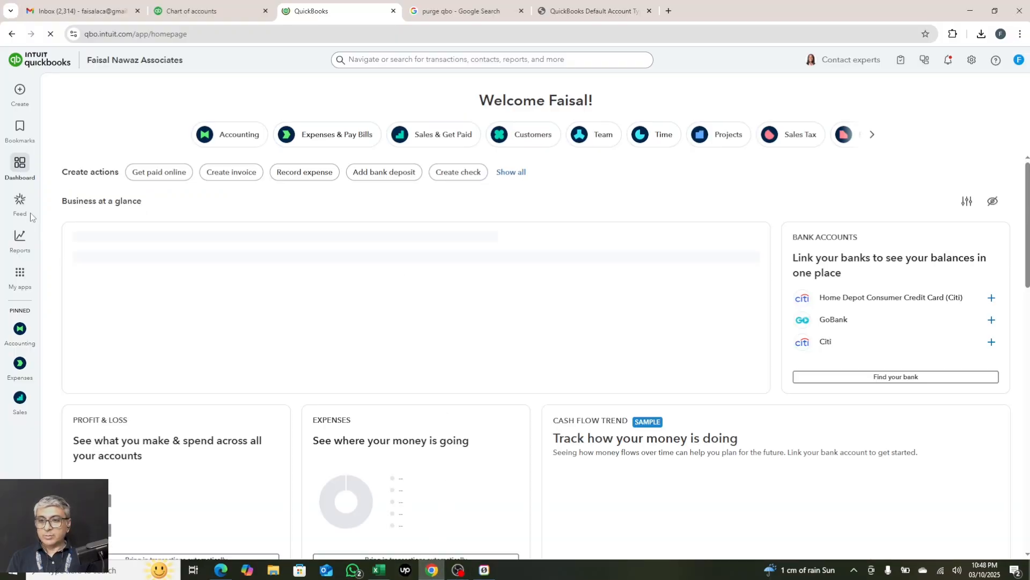
mouse_move(24, 267)
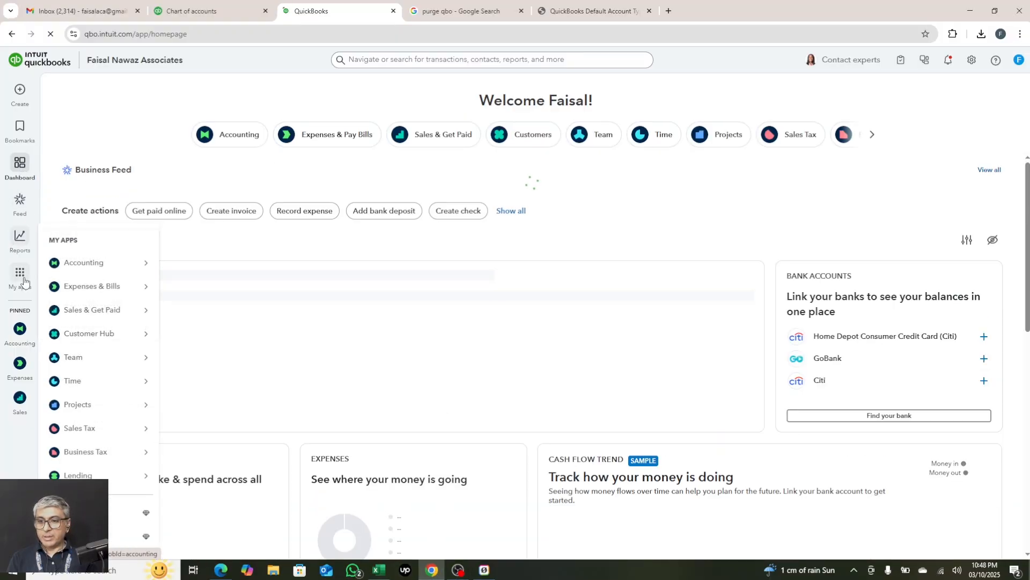
mouse_move(80, 262)
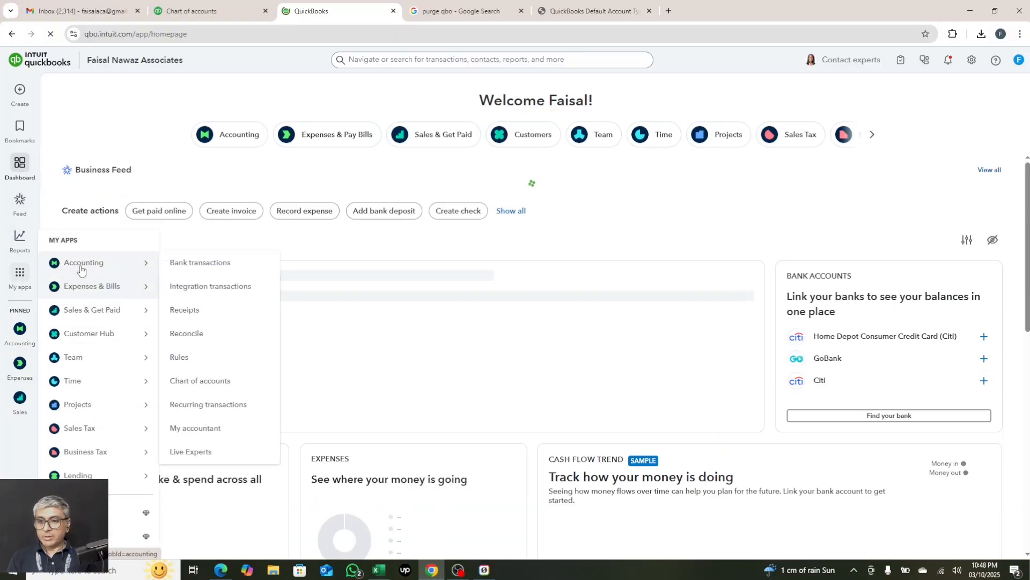
click(213, 383)
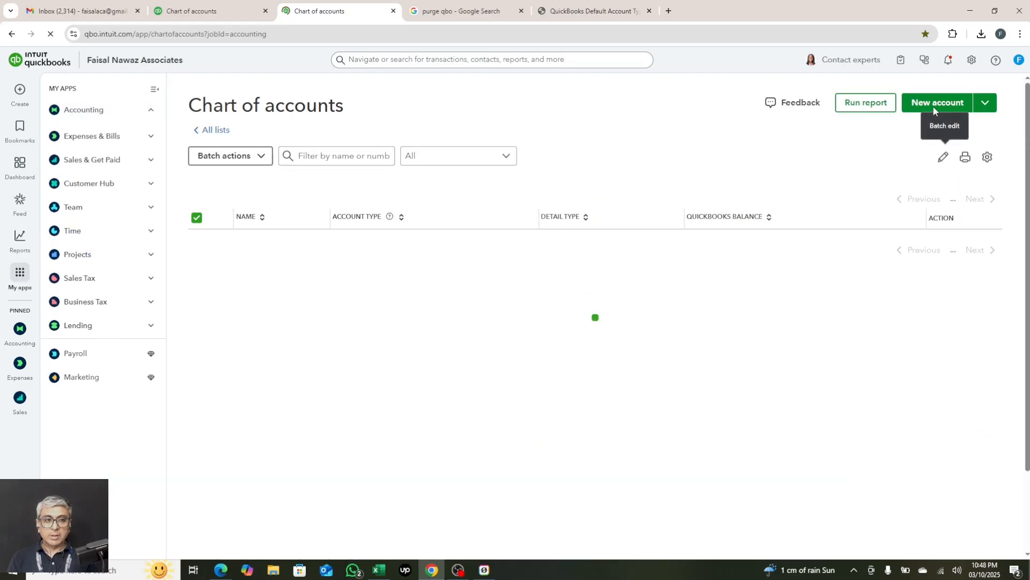
Start a new account and set its account type to Bank.
click(964, 99)
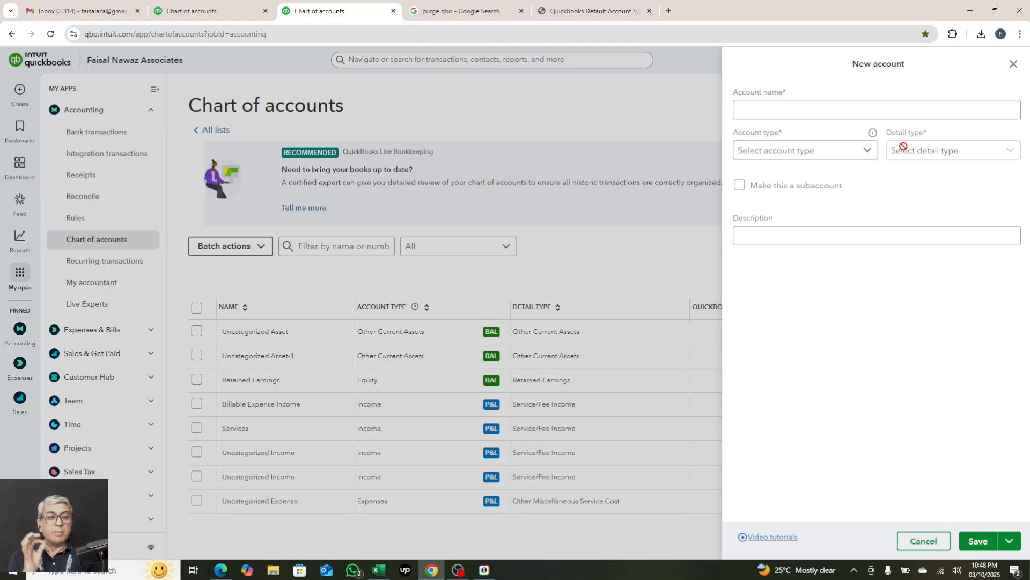
click(806, 157)
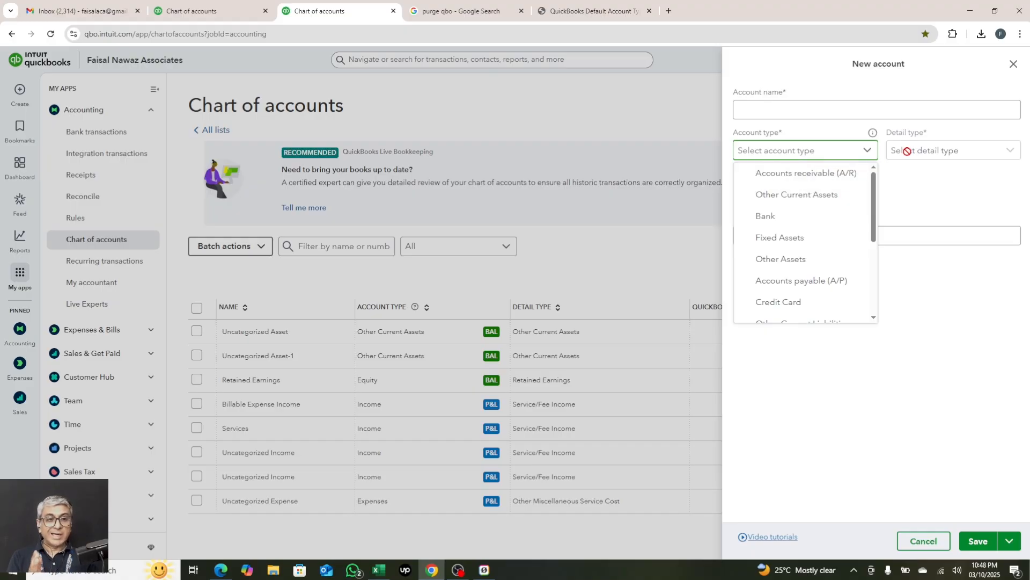
click(772, 216)
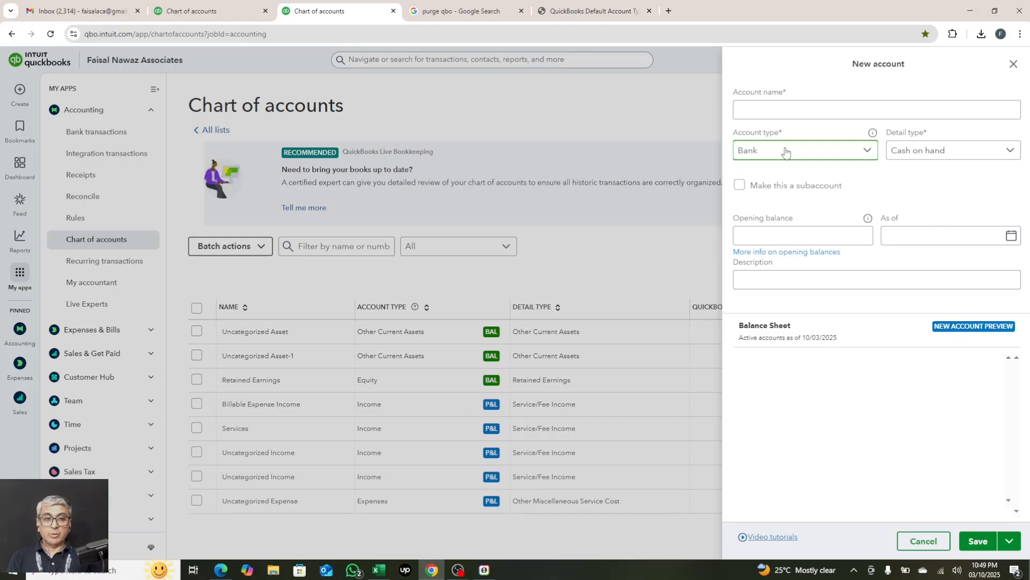
Open the QuickBooks Default Account Types & Detail Types PDF and review the account types with their detail types, back to Current Assets.
click(585, 11)
scroll(633, 291, up, 2)
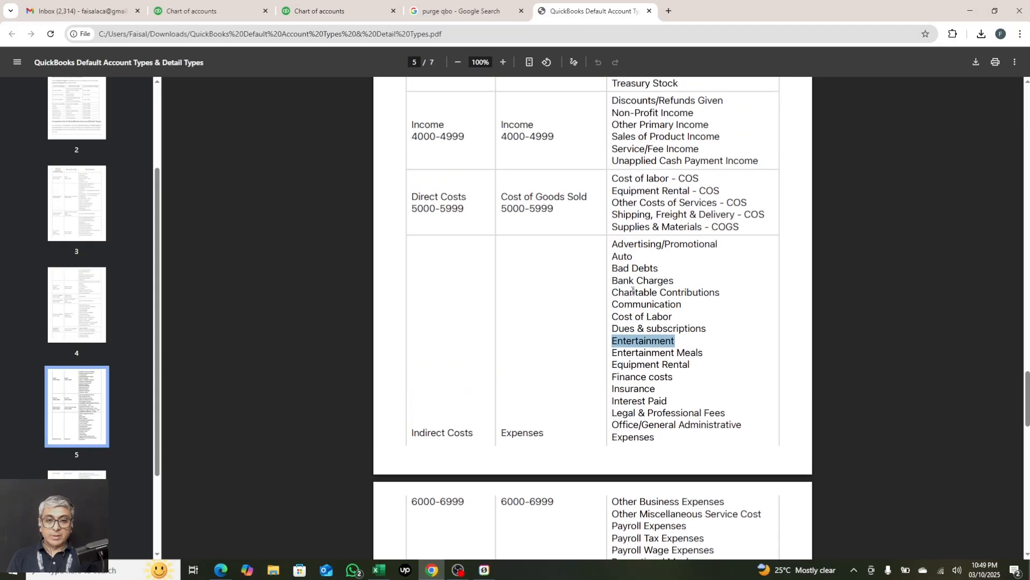
scroll(633, 290, up, 7)
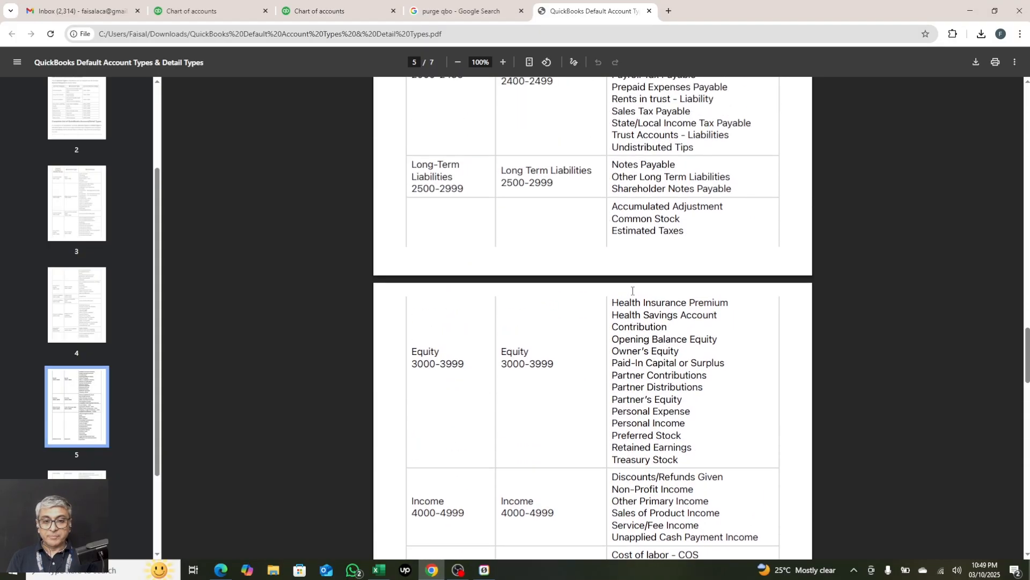
scroll(632, 290, up, 8)
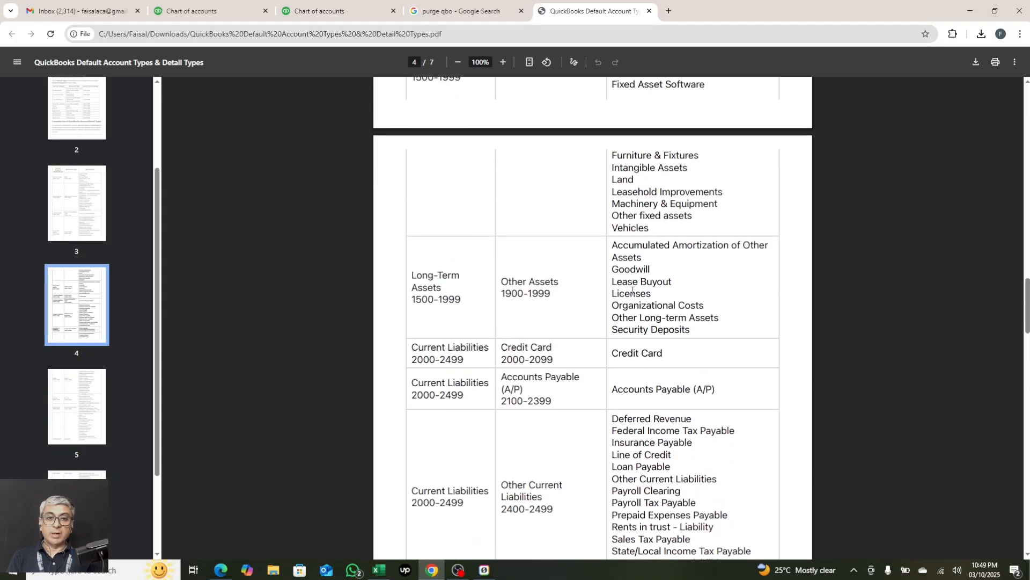
scroll(633, 291, up, 3)
scroll(632, 291, up, 5)
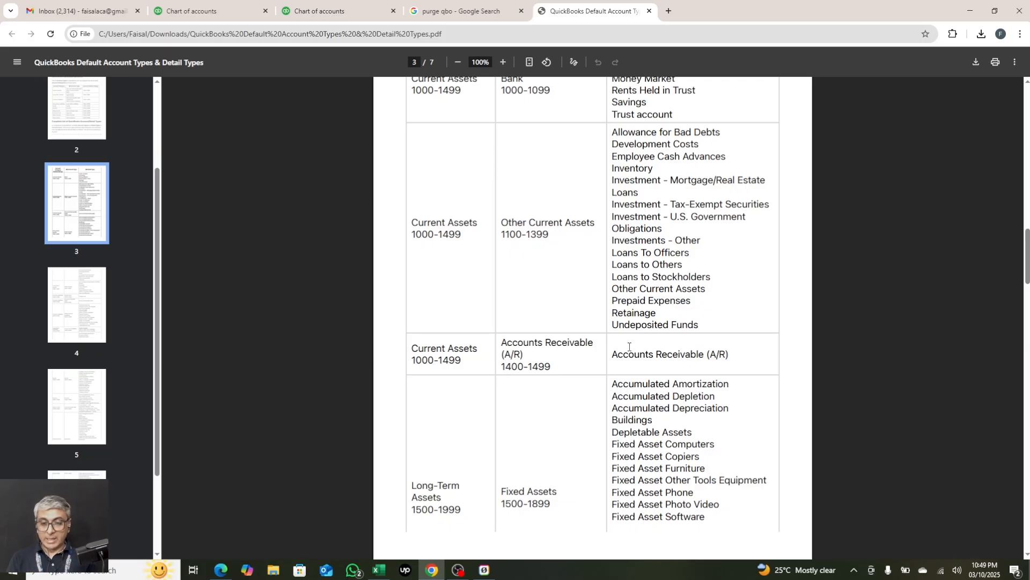
Switch to the Import Sample workbook and check the name and type of the first bank account entry.
click(379, 570)
click(127, 146)
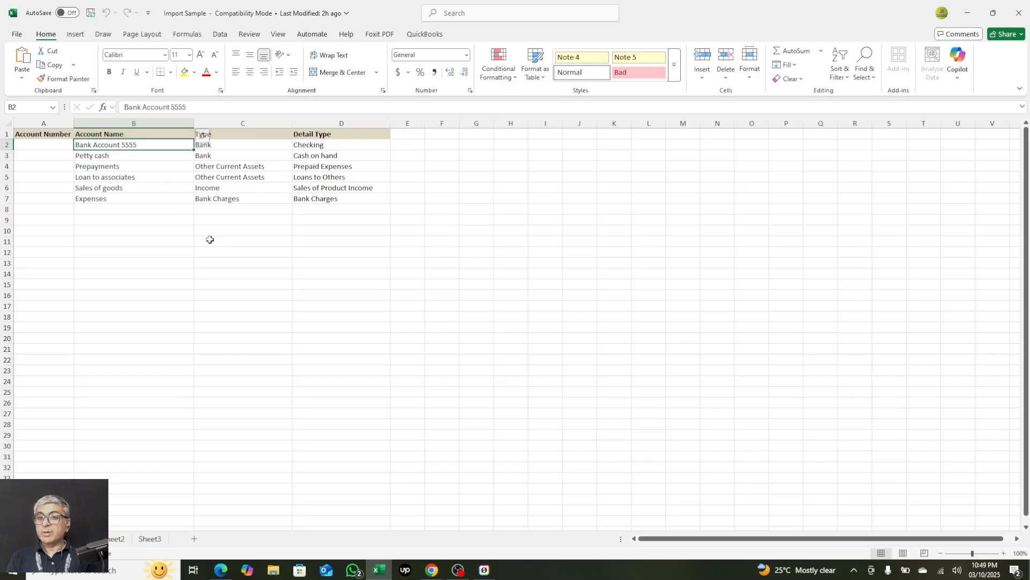
click(159, 241)
click(124, 145)
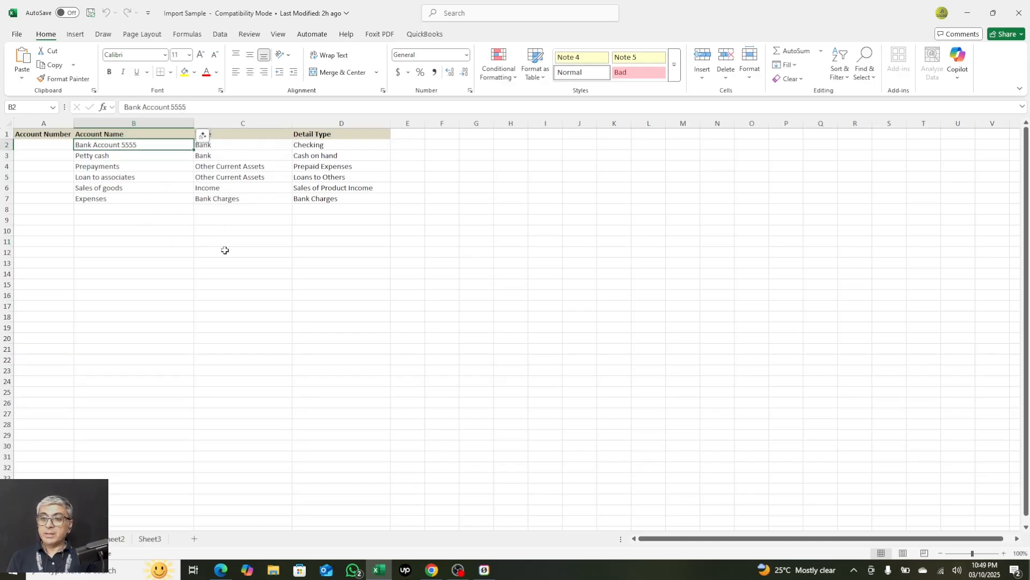
click(232, 147)
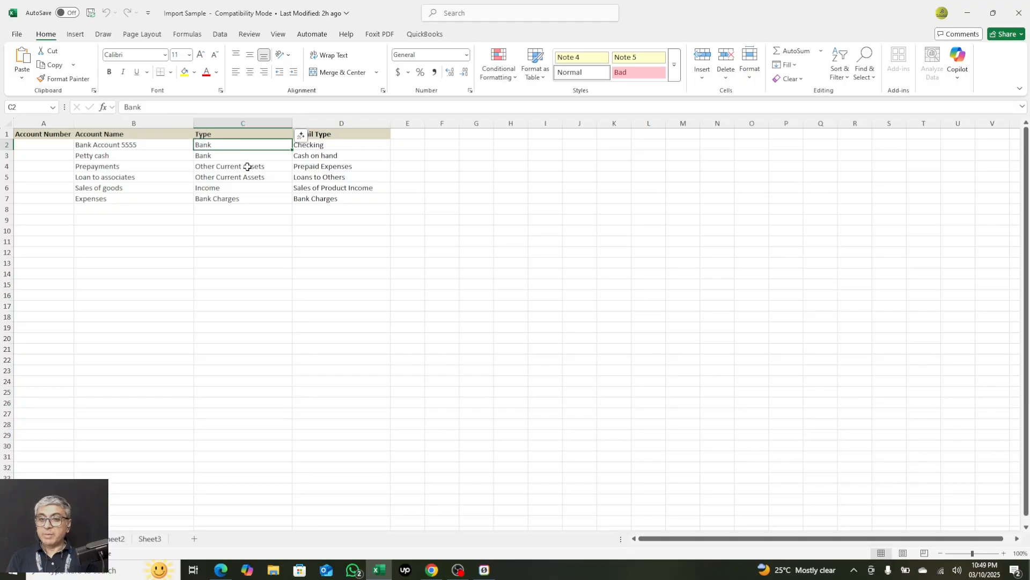
Copy the Bank account type from the PDF's reference table and return to the first account's detail type in the workbook.
key(alt+Tab)
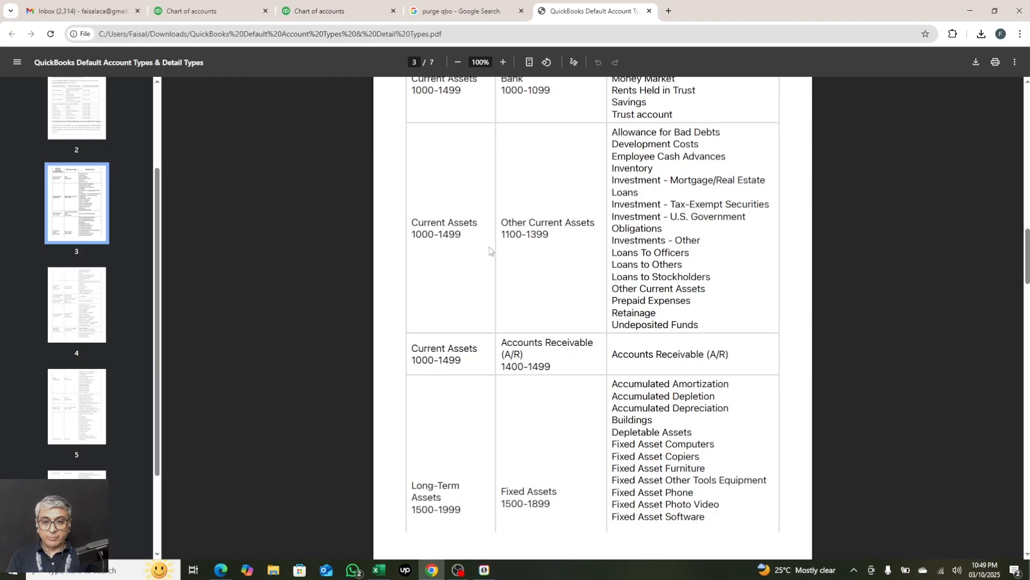
scroll(562, 278, up, 3)
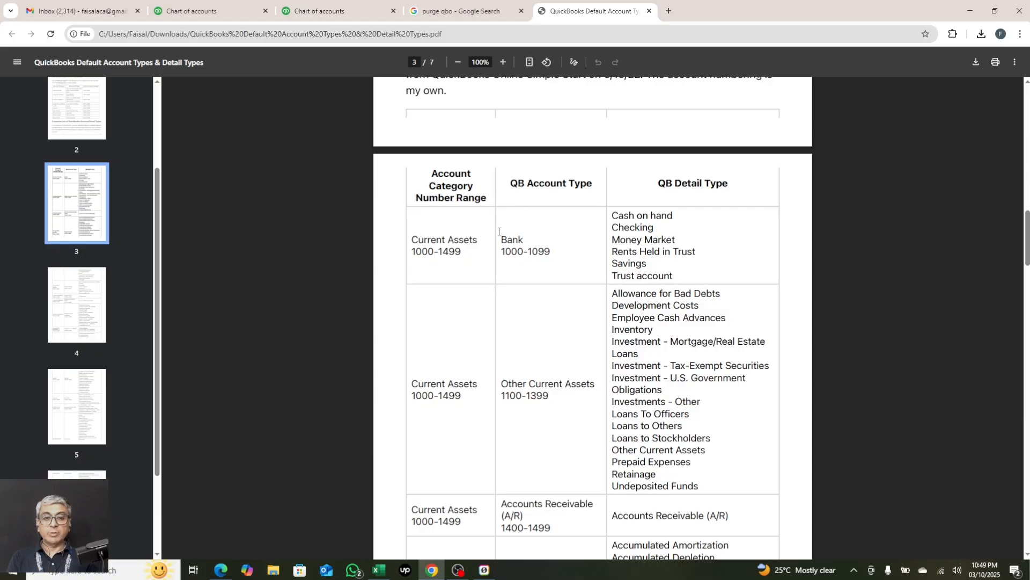
drag(502, 235, 533, 236)
key(ctrl+c)
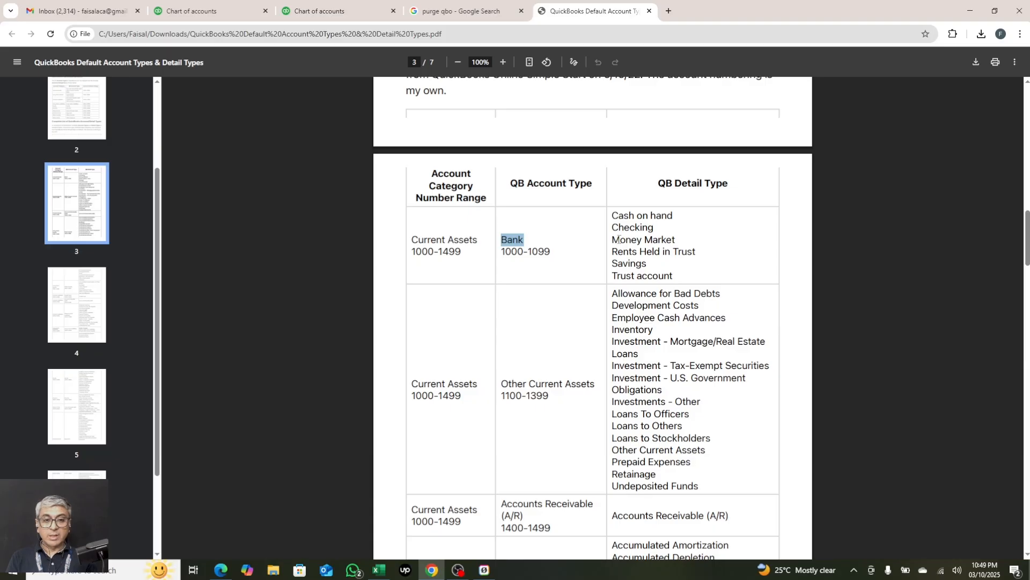
key(alt+Tab)
click(336, 146)
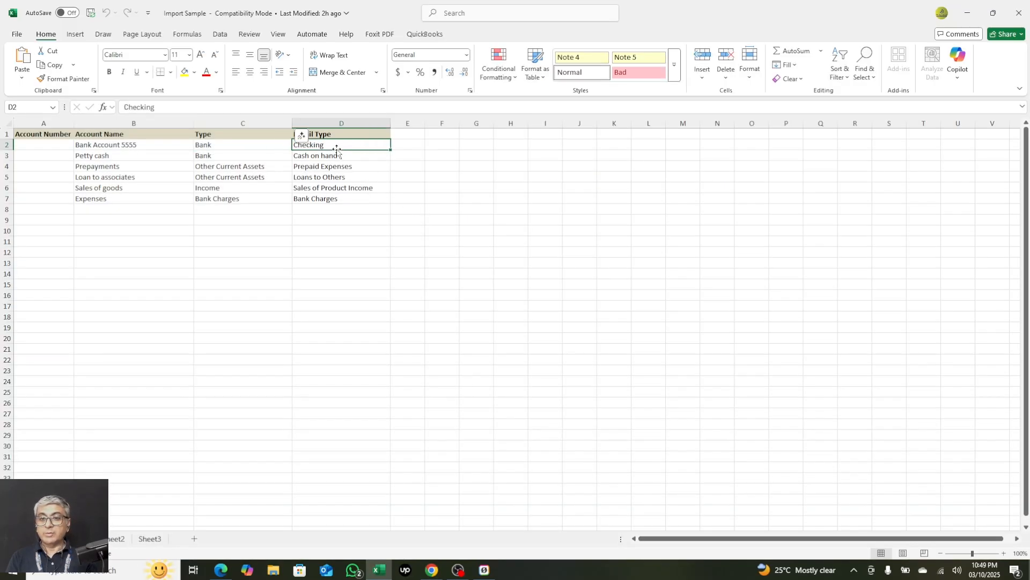
Paste the copied Bank type as the Petty cash account's type and check its detail type against the PDF.
click(144, 155)
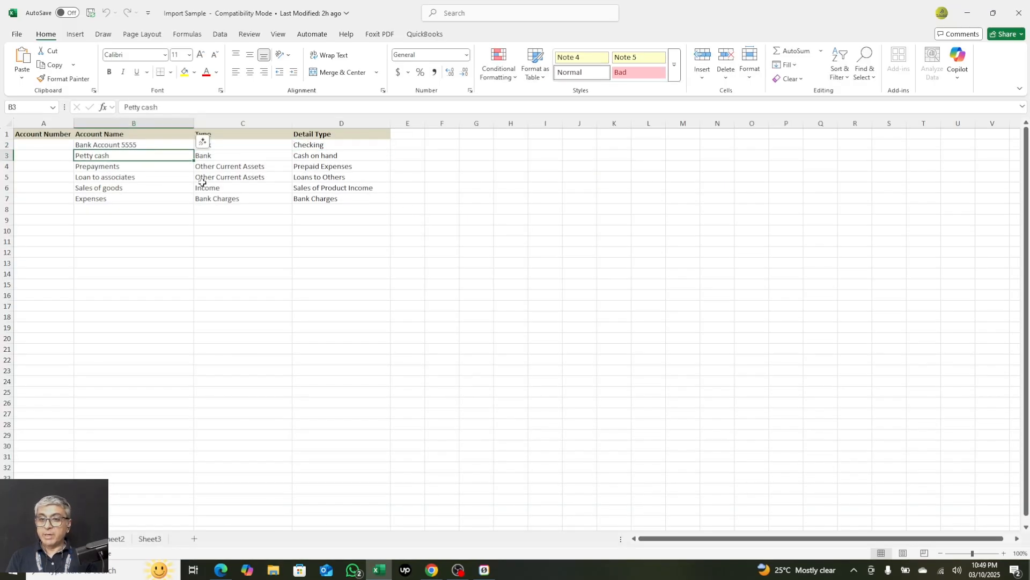
key(alt+Tab)
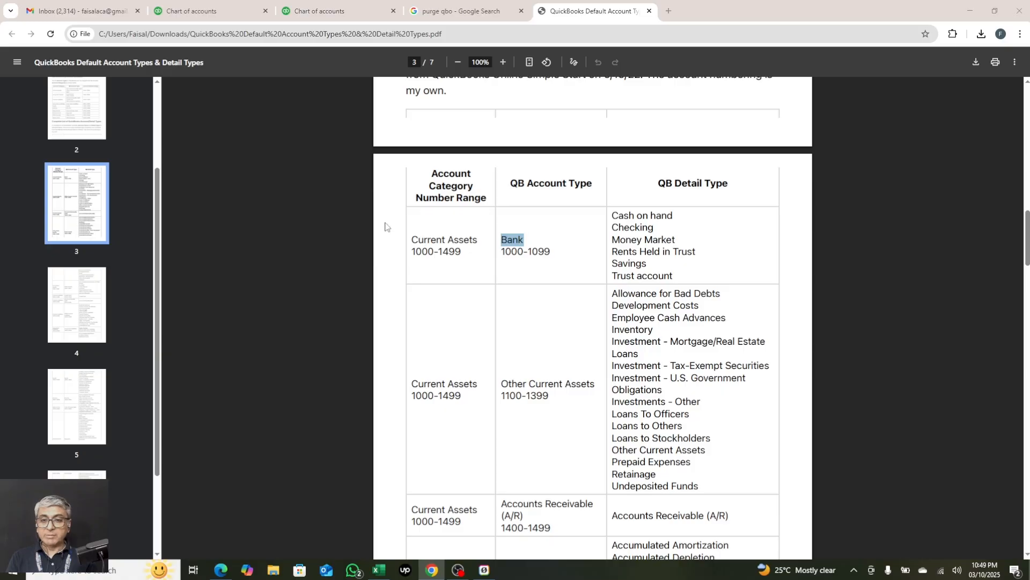
key(alt+Tab)
click(215, 155)
key(ctrl+v)
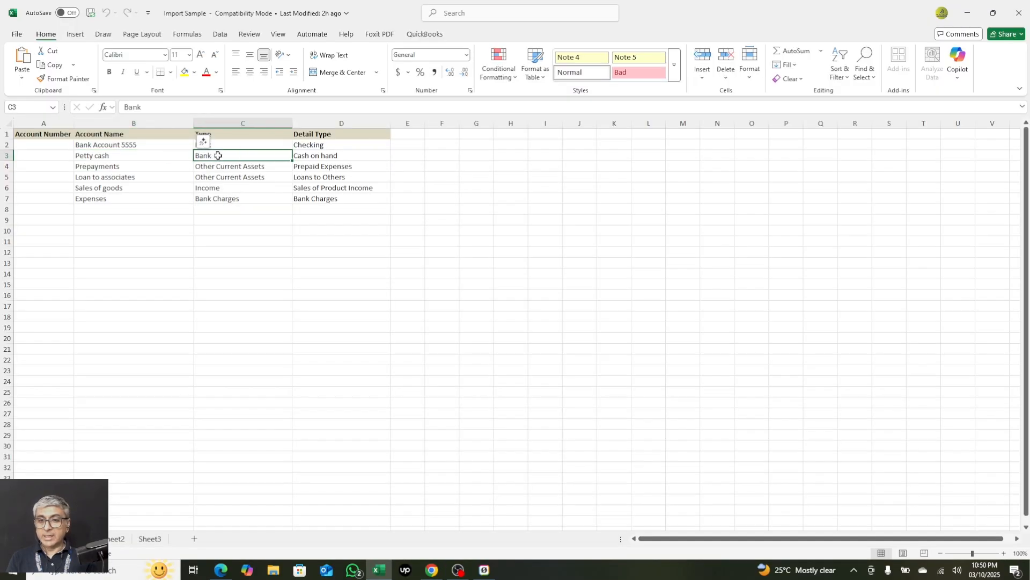
click(298, 155)
key(alt+Tab)
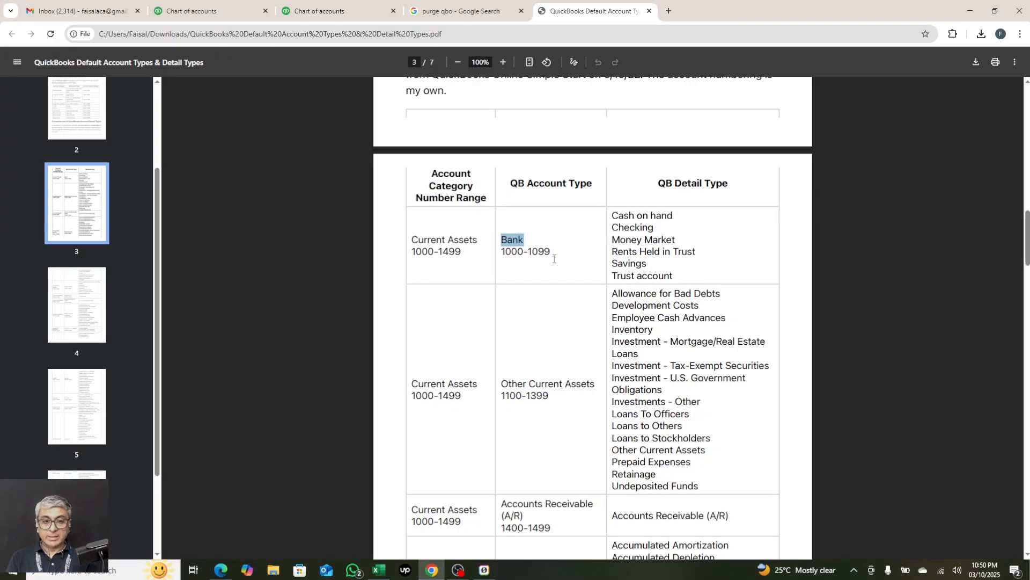
key(alt+Tab)
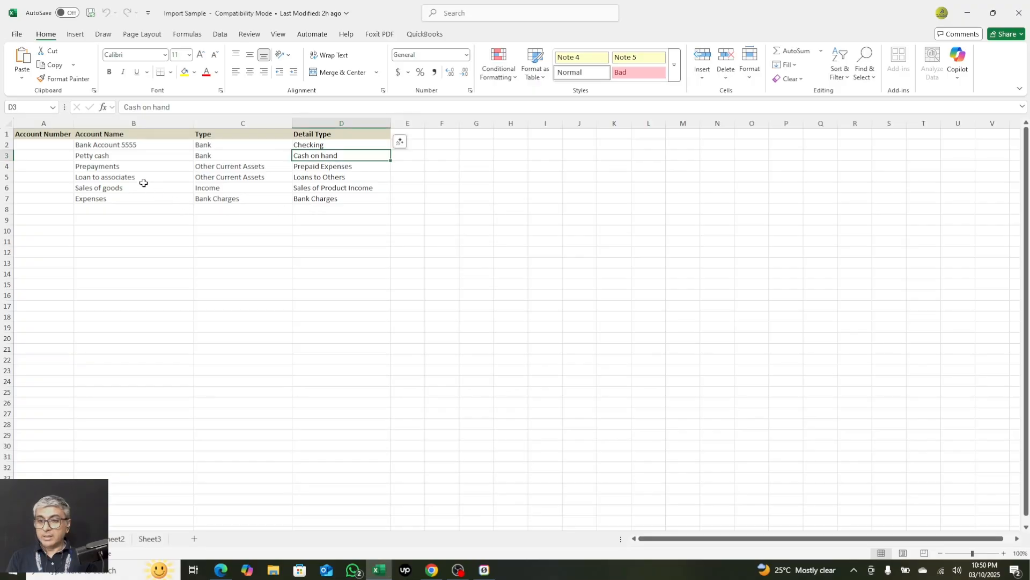
Compare the types and detail types of Prepayments and Loan to associates with the PDF's Other Current Assets entries, ending at Sales of goods.
click(127, 170)
drag(127, 169, 129, 178)
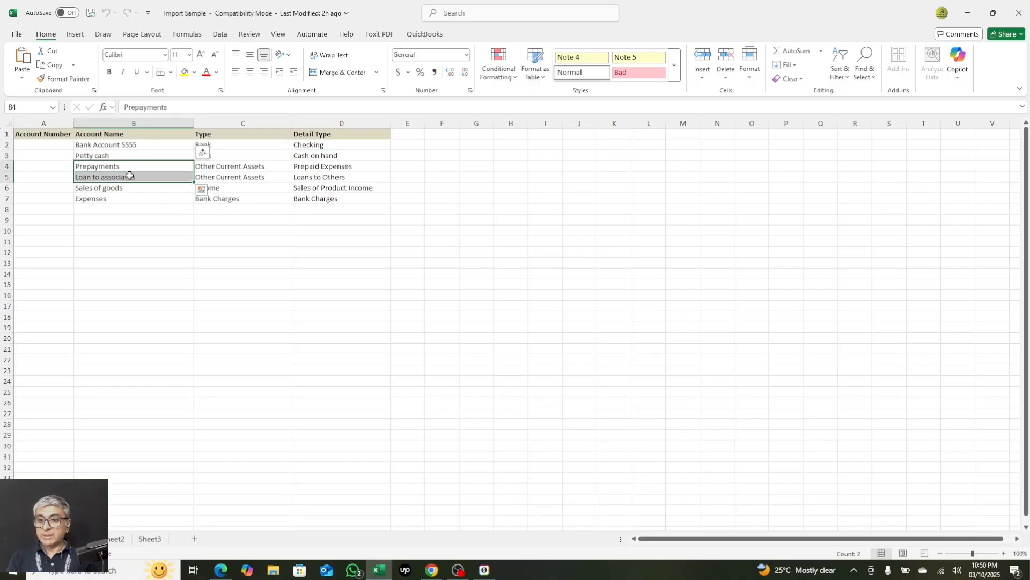
drag(237, 168, 236, 177)
key(alt+Tab)
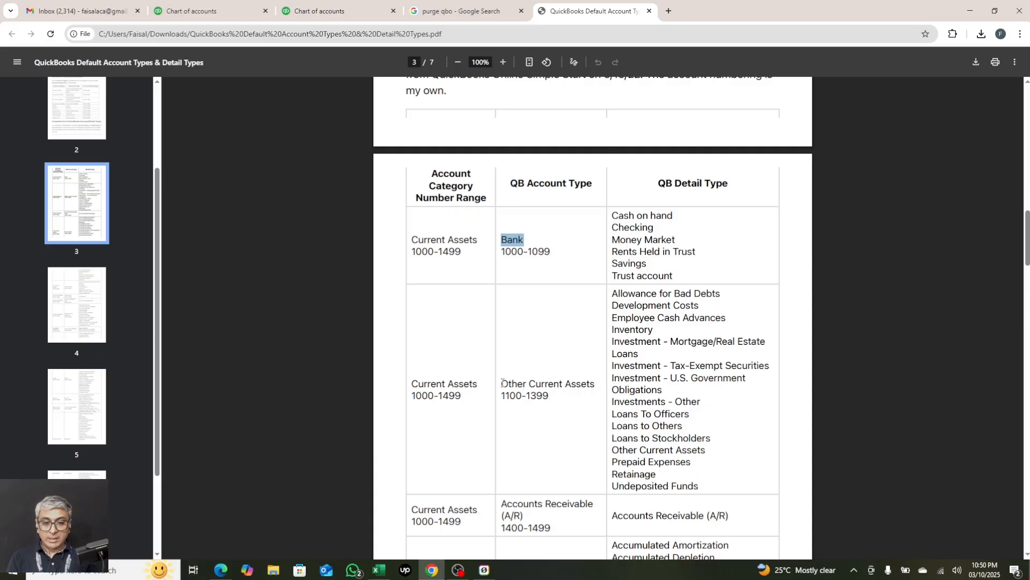
drag(503, 383, 598, 389)
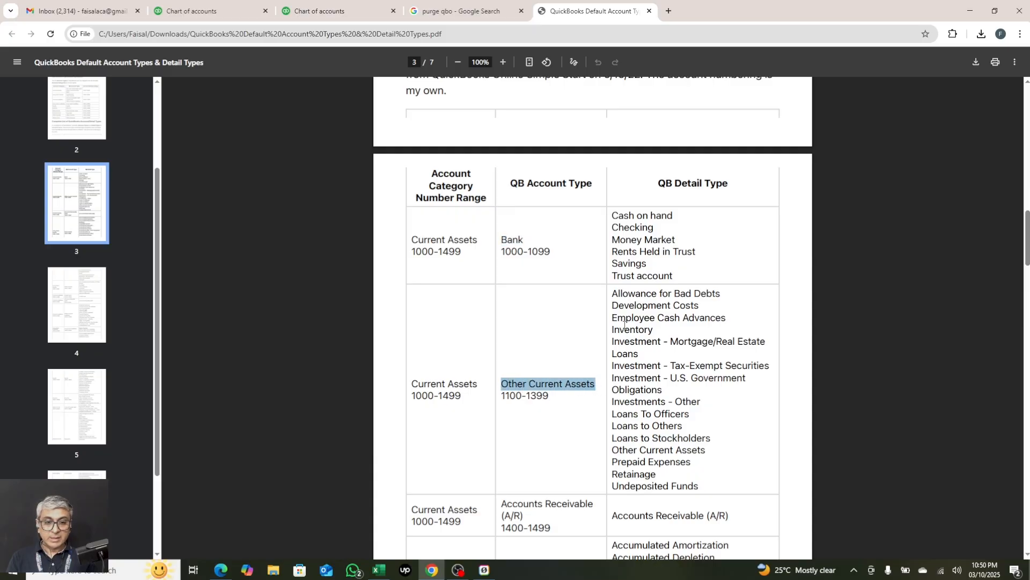
drag(613, 461, 688, 462)
drag(614, 425, 684, 431)
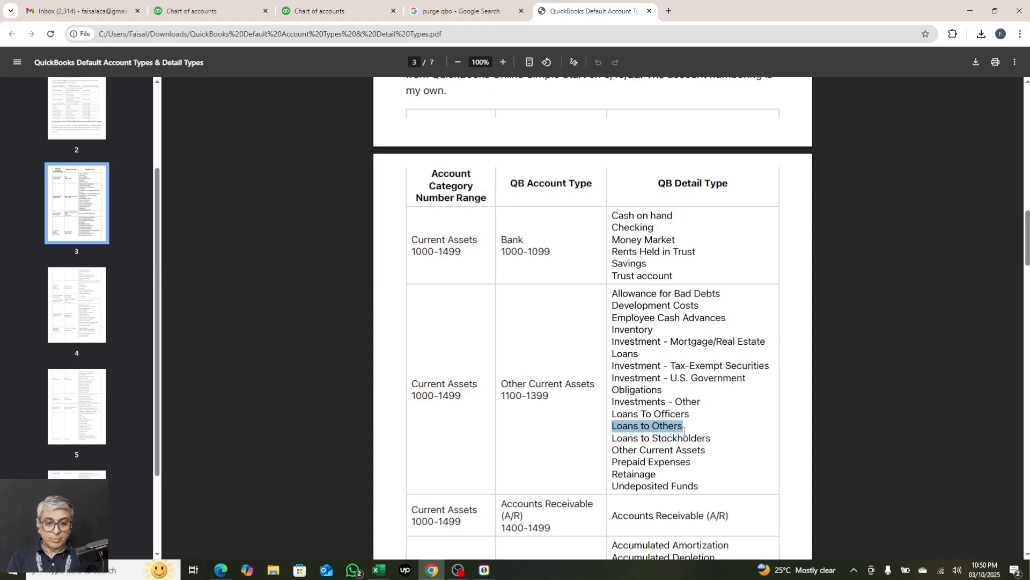
key(alt+Tab)
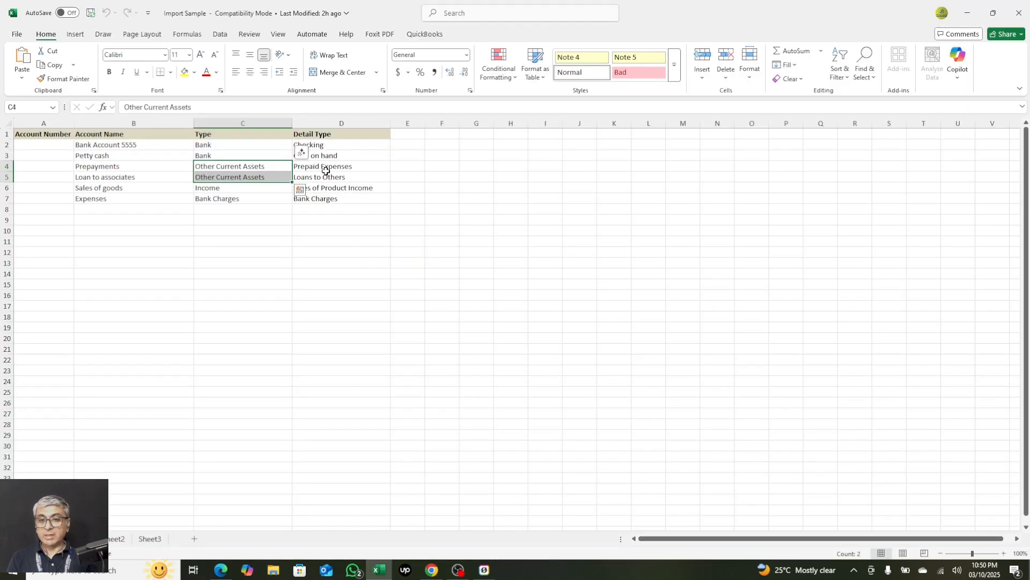
drag(329, 168, 329, 176)
click(124, 190)
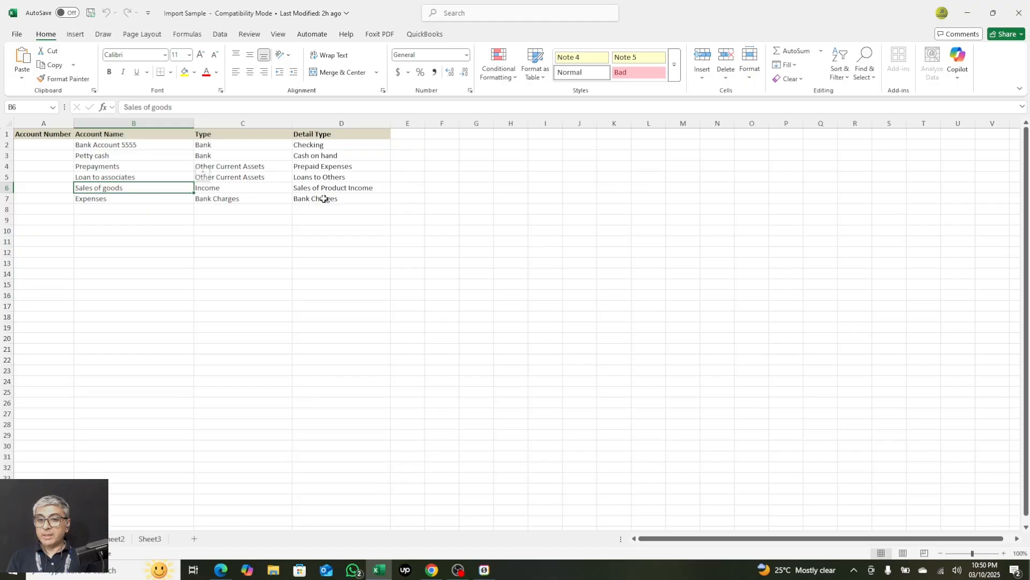
Rename the Expenses account in row 7 to "Bank charges Expenses".
click(163, 199)
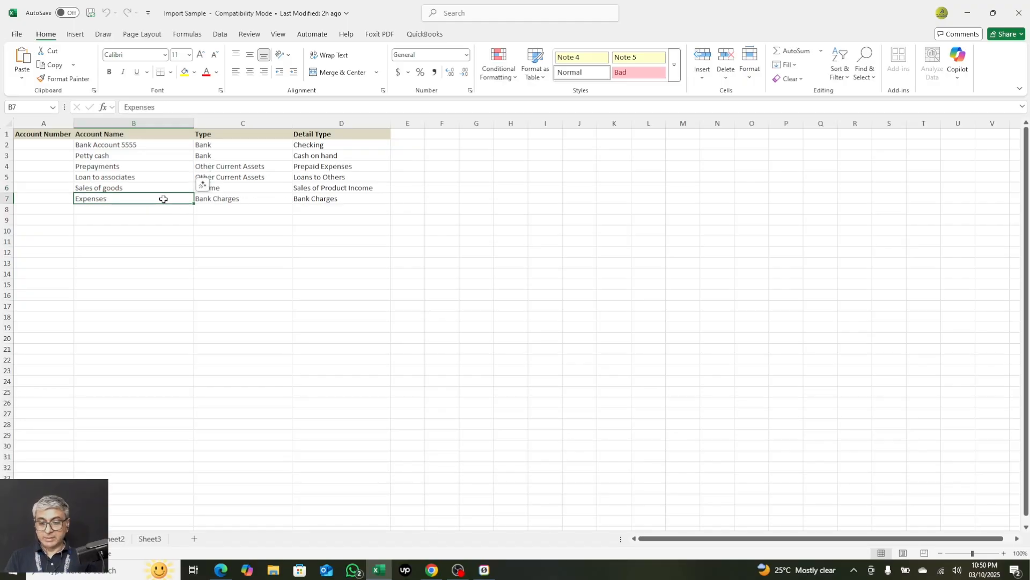
double_click(164, 199)
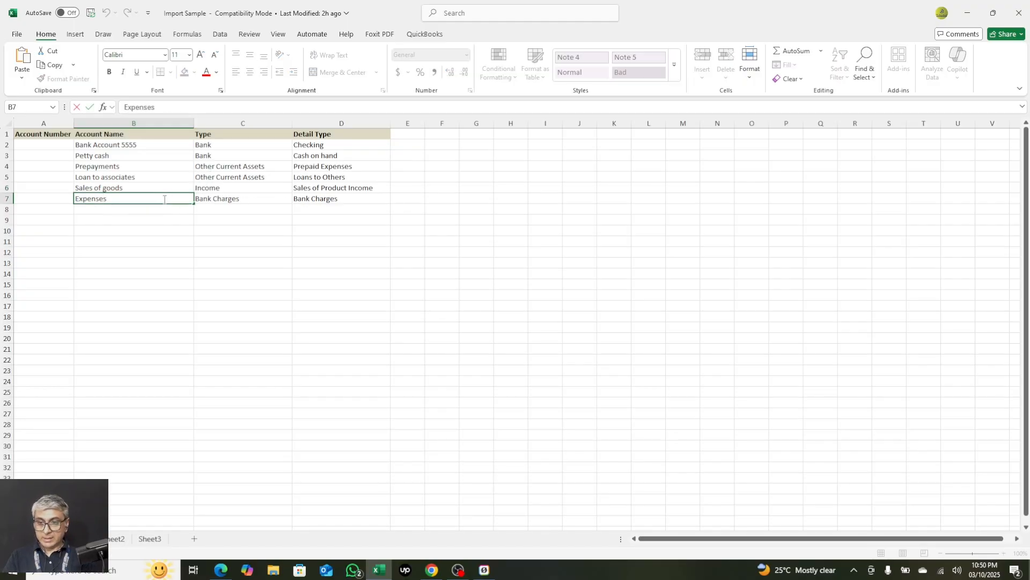
text(Bank charge)
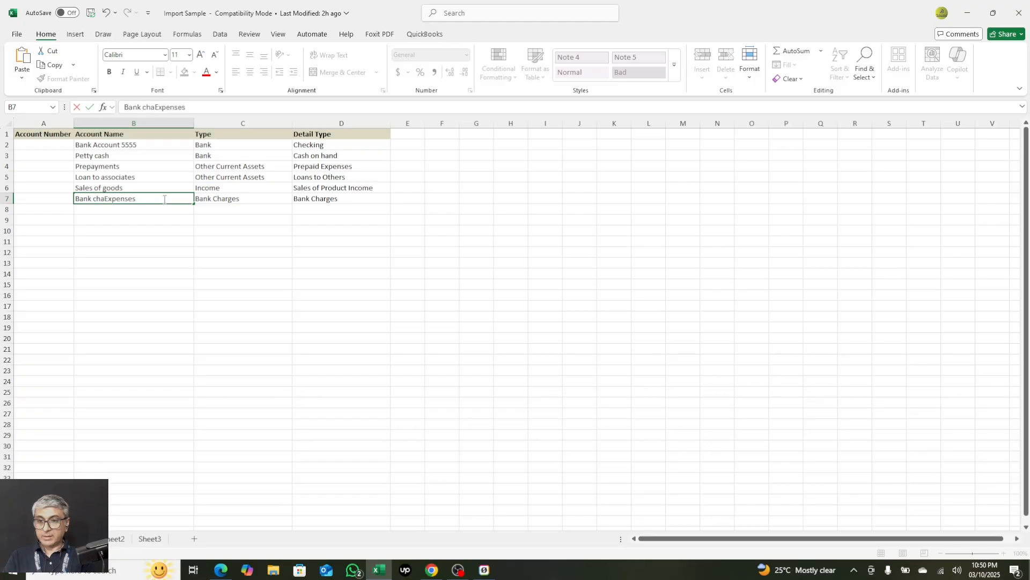
text(s)
key(Return)
Copy the Expenses account type from the PDF's Indirect Costs row and paste it as the type of Bank charges Expenses.
key(Up)
key(Right)
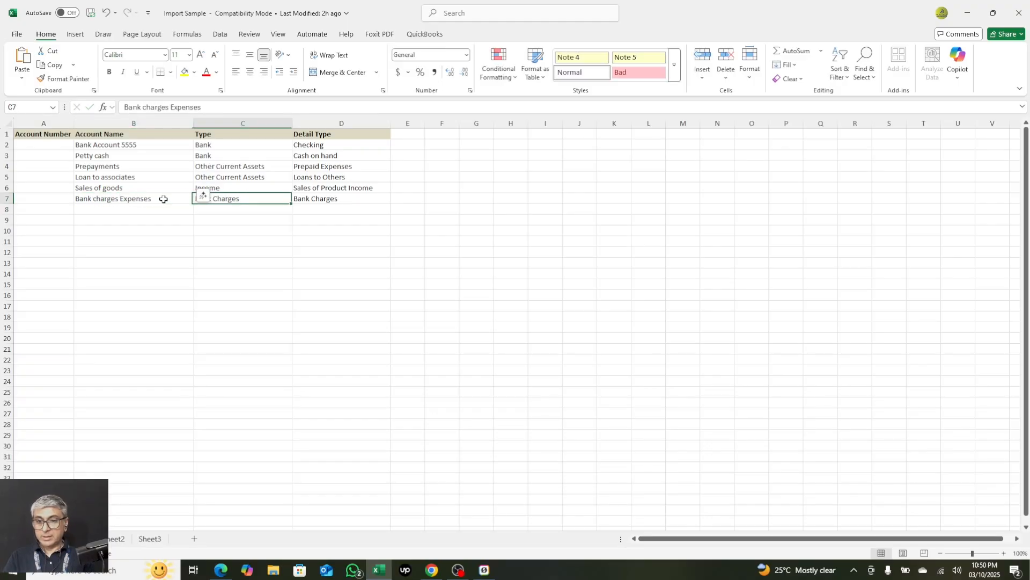
key(alt+Tab)
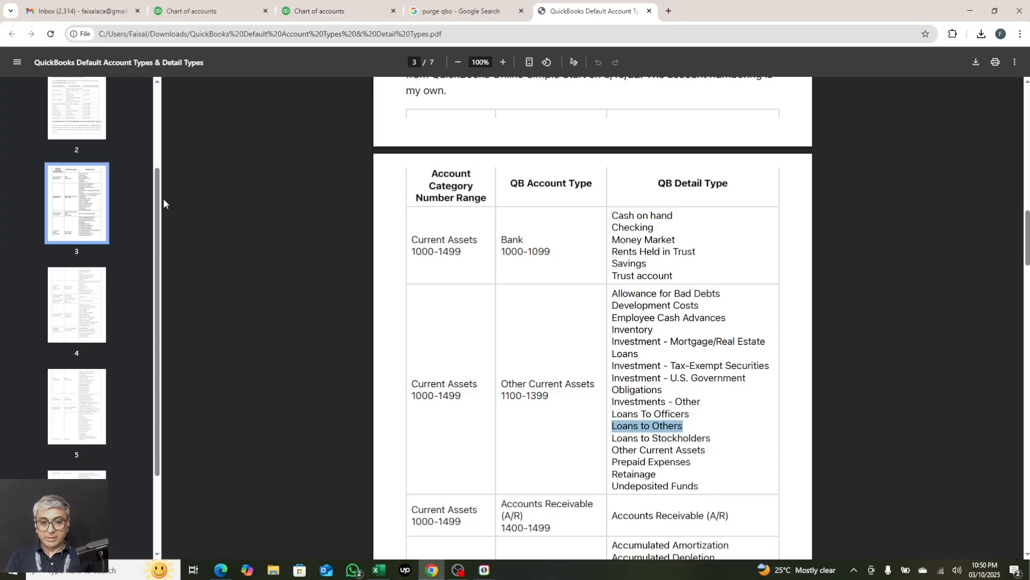
scroll(665, 358, down, 20)
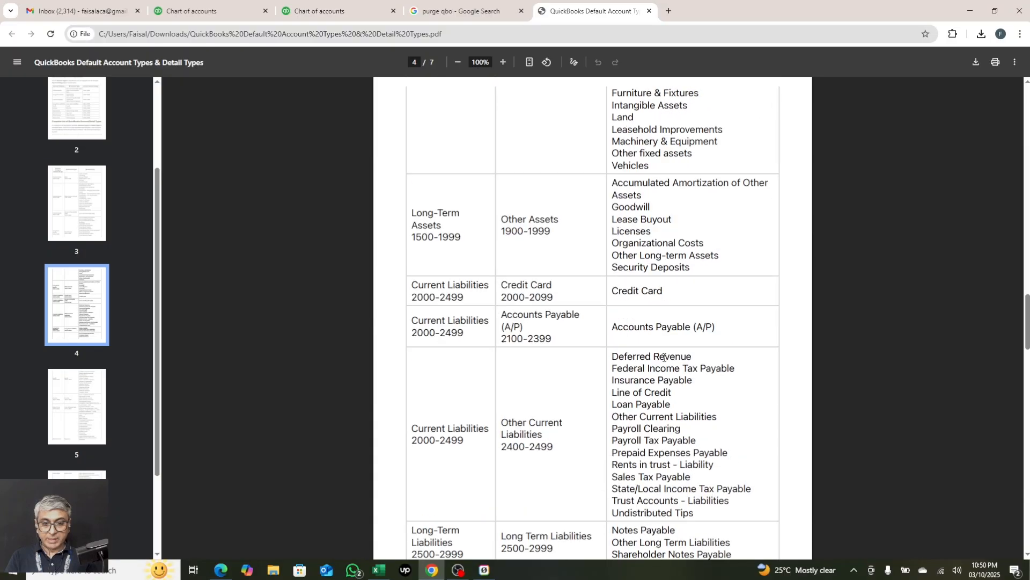
scroll(665, 358, down, 8)
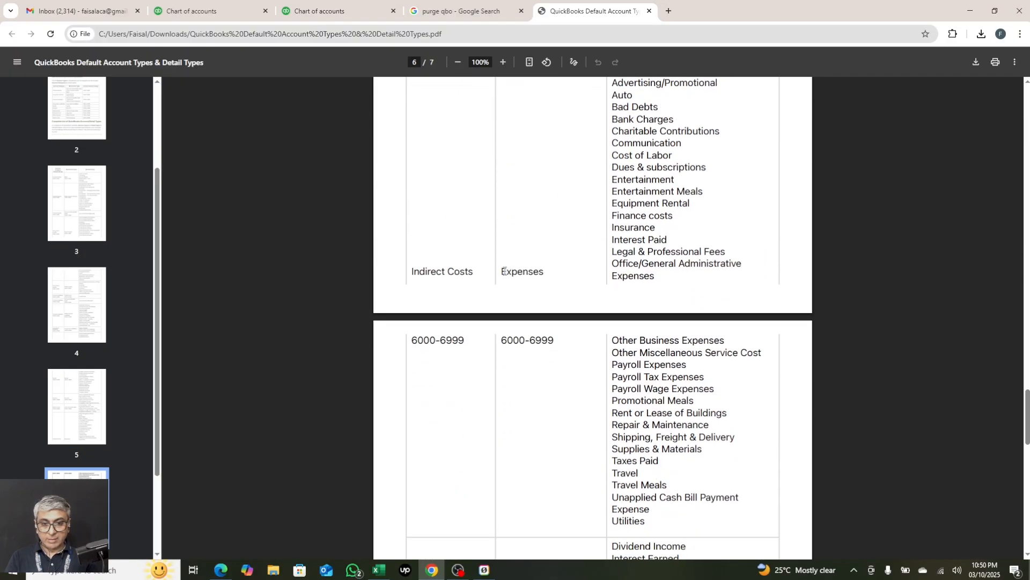
drag(504, 271, 543, 272)
key(ctrl+c)
key(alt+Tab)
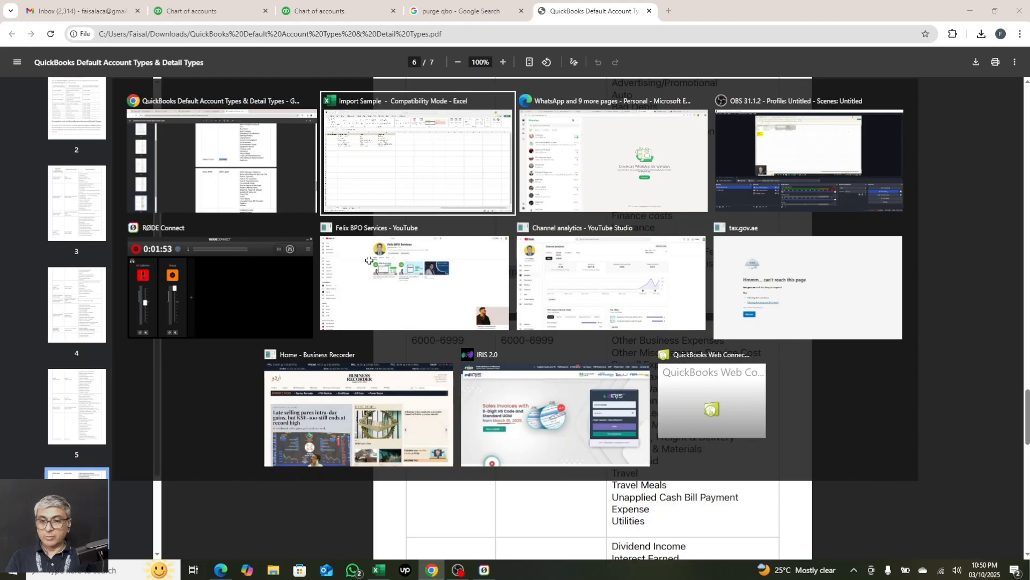
key(ctrl+v)
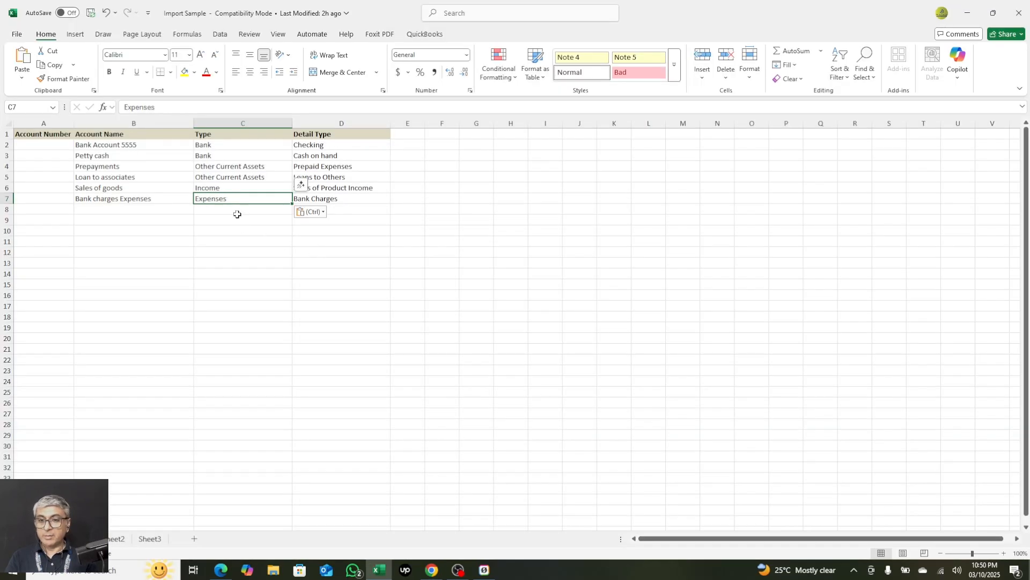
Copy the Bank Charges detail type from the PDF and paste it as the detail type of Bank charges Expenses.
click(347, 200)
key(alt+Tab)
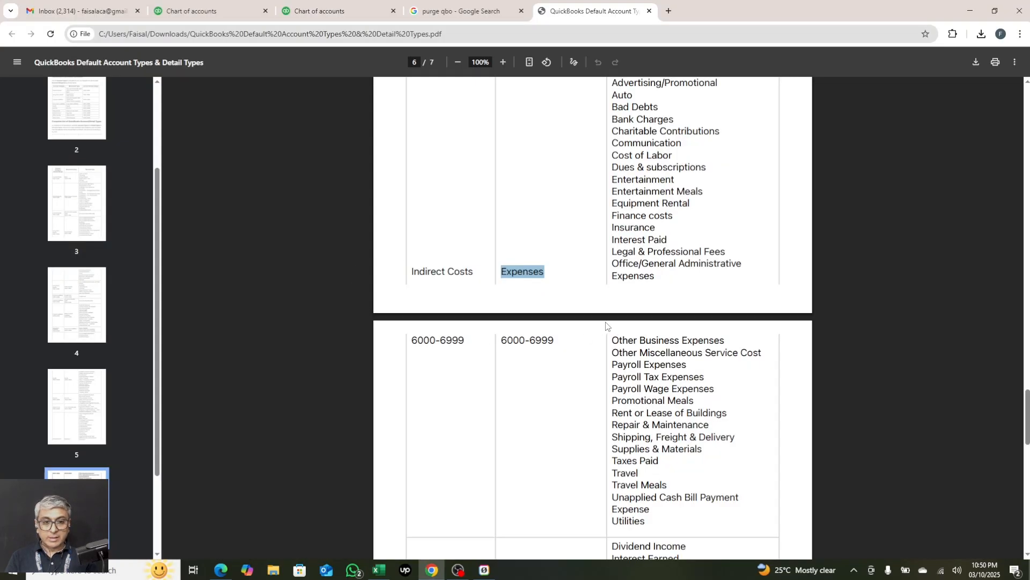
scroll(606, 326, up, 3)
drag(615, 285, 675, 282)
key(ctrl+c)
key(alt+Tab)
key(ctrl+v)
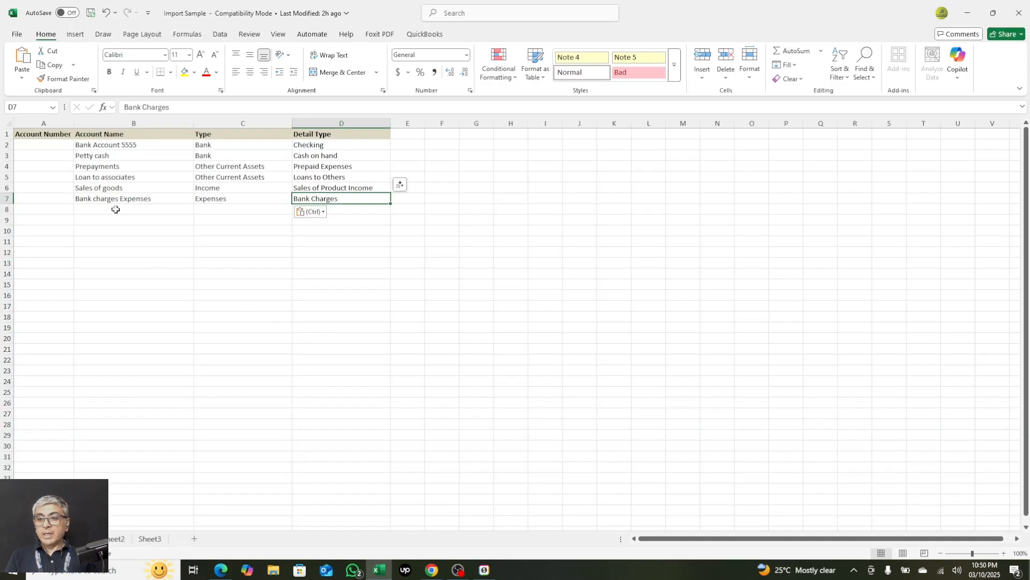
Add an account named "Experiment account" in row 8 of the Account Name column.
click(147, 220)
text(Experi)
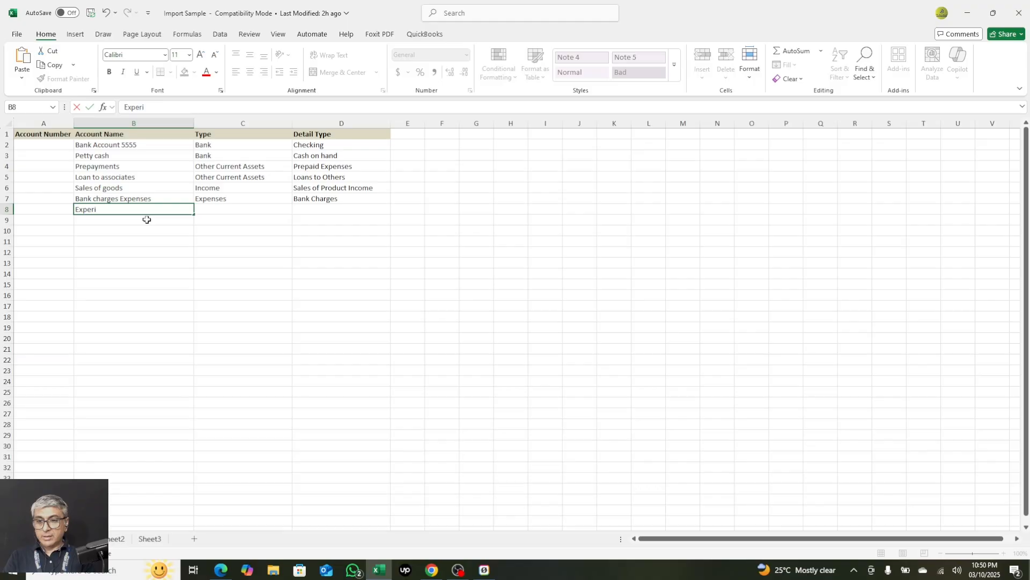
key(BackSpace)
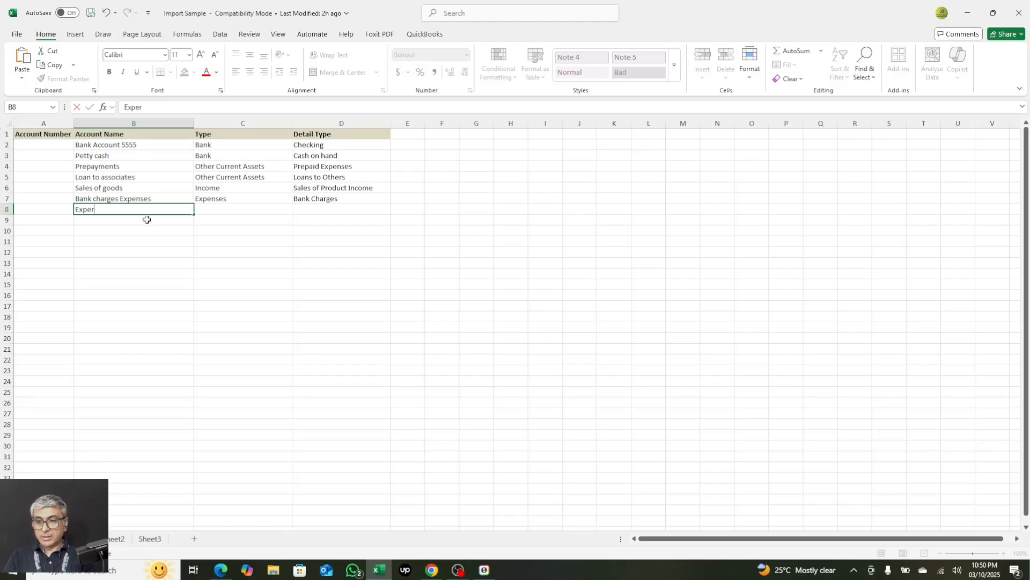
text(ment ac)
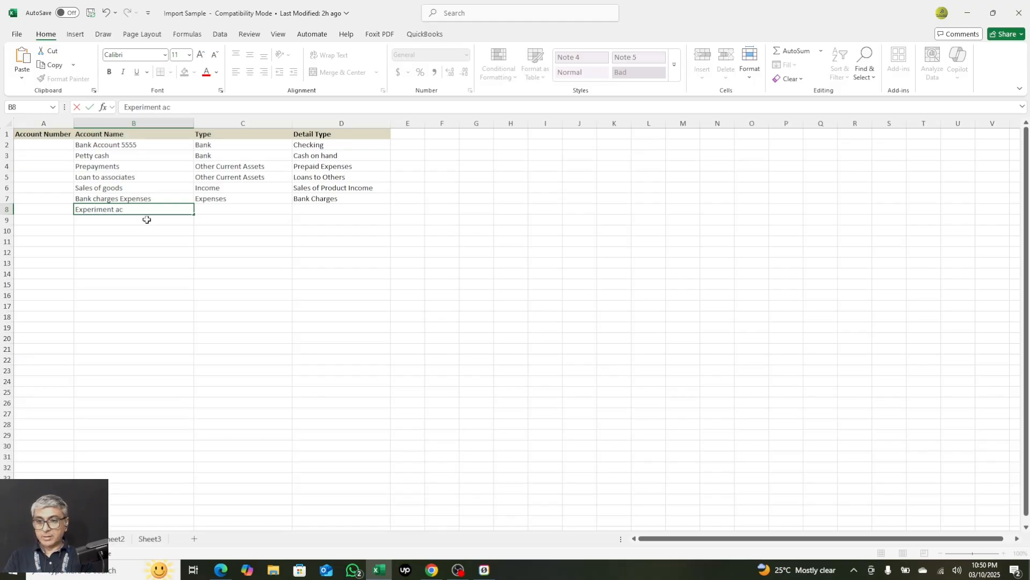
text(count)
key(Return)
key(Up)
Copy the Bank Charges detail type from row 7 and paste it as the type of Experiment account.
key(Right)
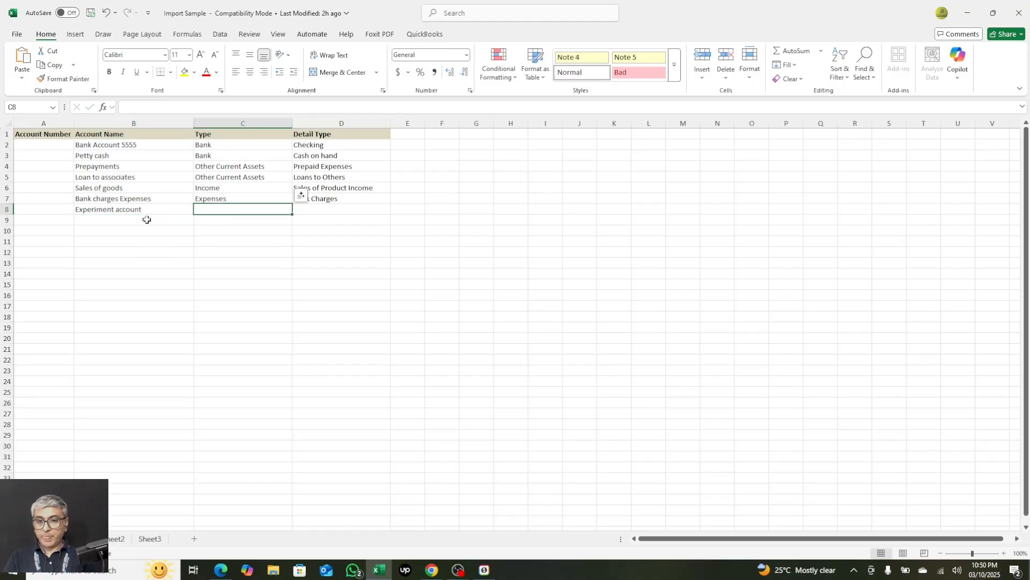
key(Right)
key(Up)
key(ctrl+c)
key(Down)
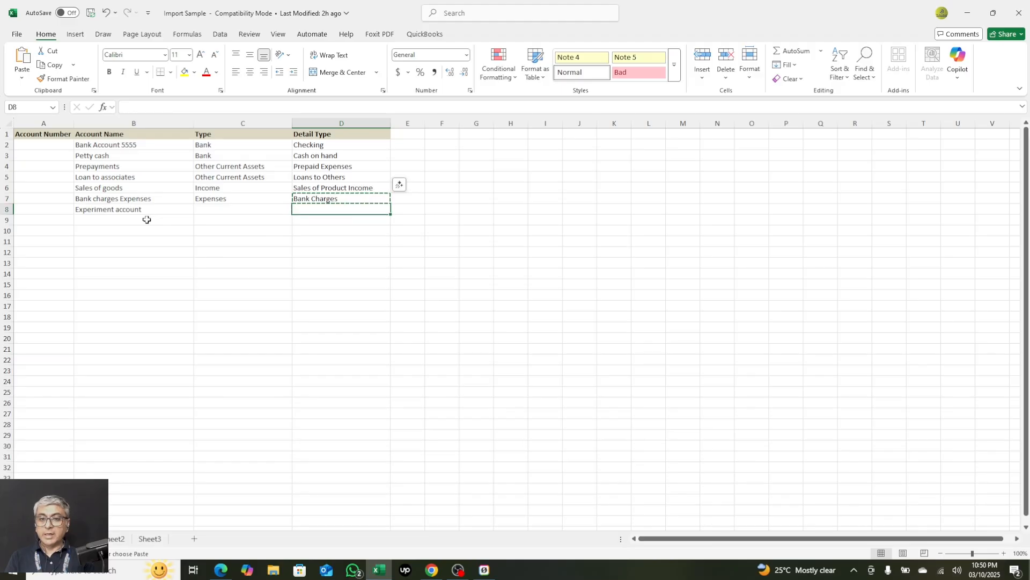
key(Left)
key(ctrl+v)
Copy the Expenses type from row 7 and paste it as the detail type of Experiment account.
key(Up)
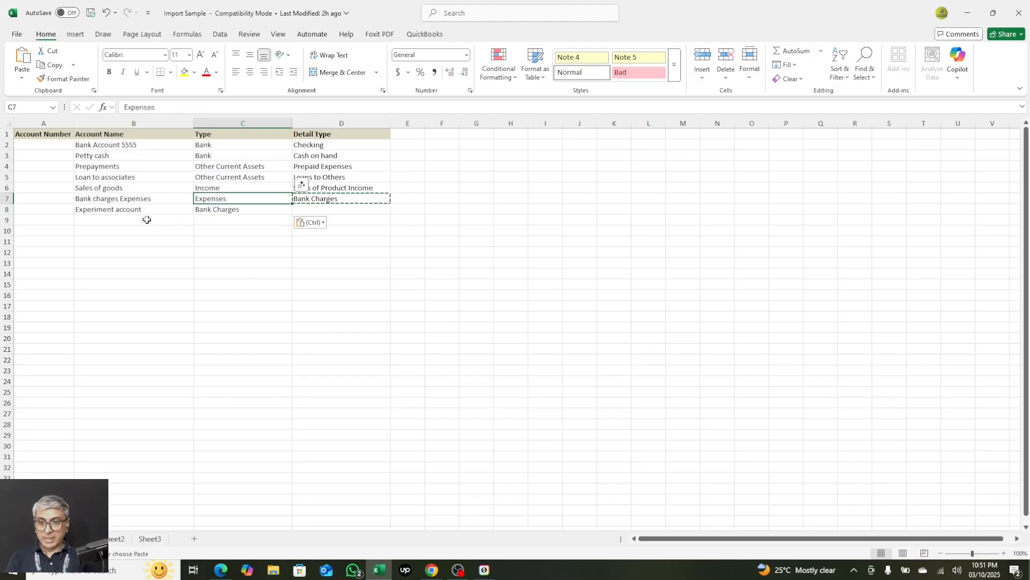
key(ctrl+c)
key(Down)
key(Right)
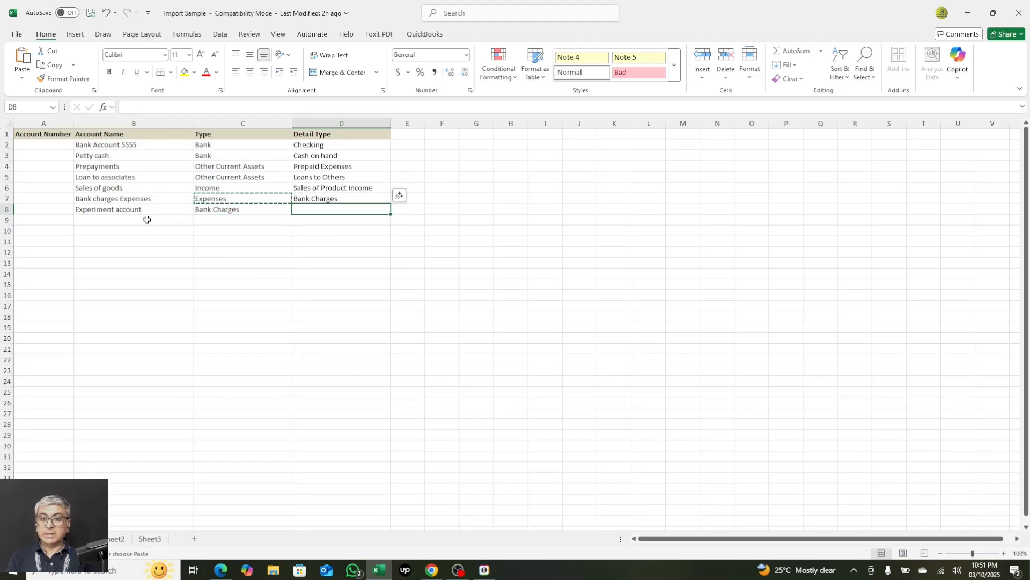
key(ctrl+v)
key(Left)
key(Left)
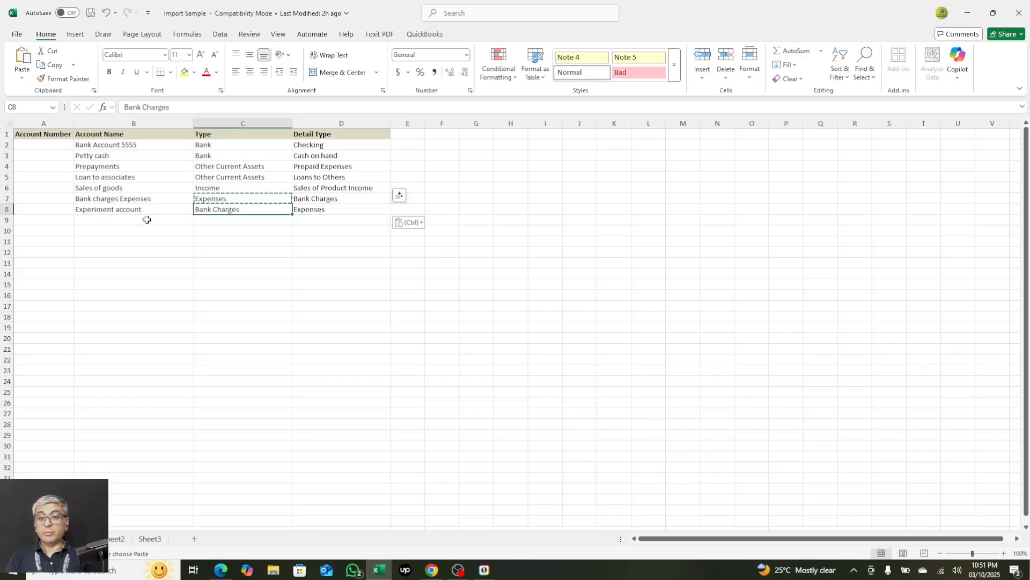
key(Right)
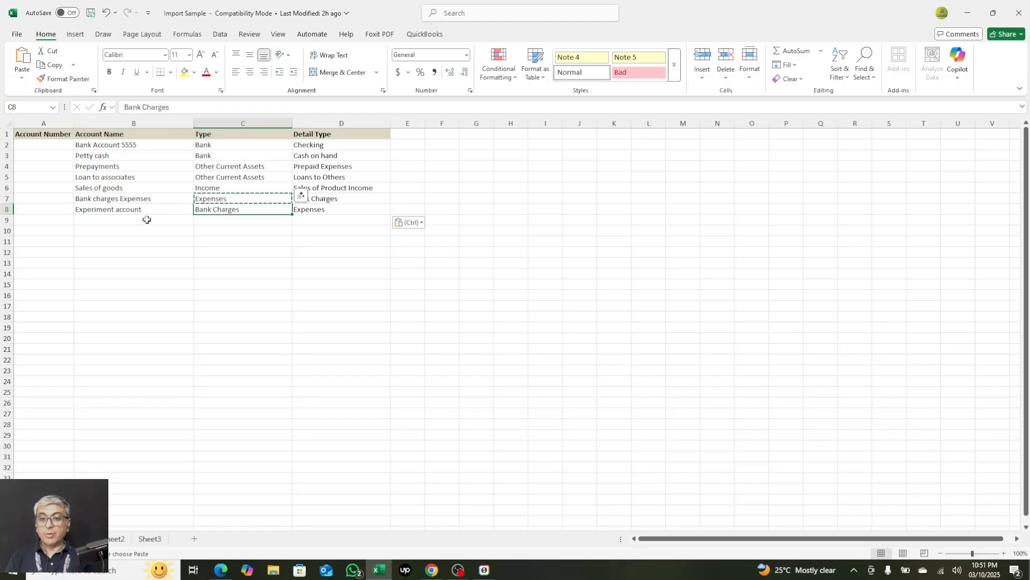
key(shift+Right)
key(shift+Right)
key(shift+Left)
key(shift+Left)
key(shift+Left)
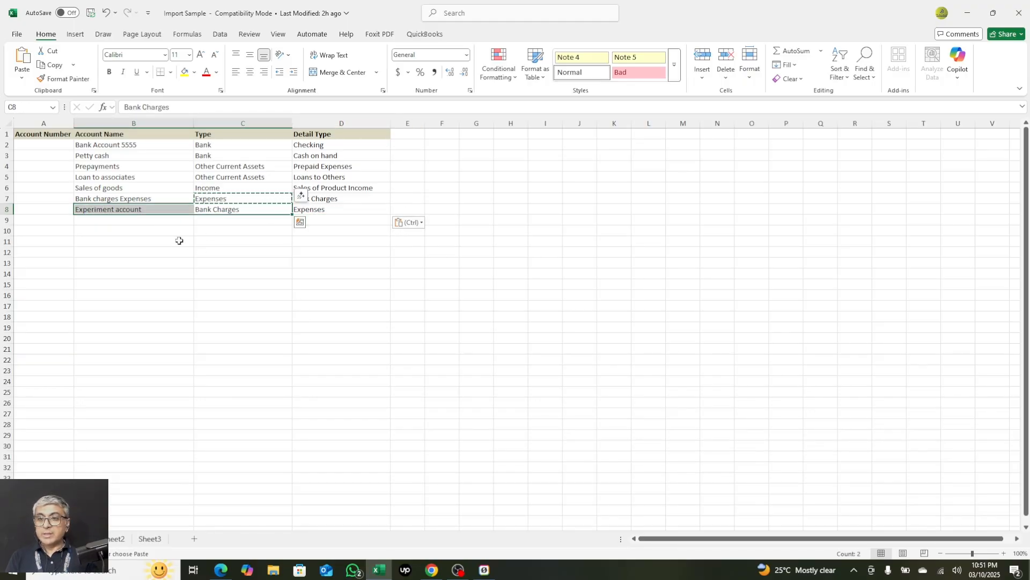
click(142, 197)
key(Escape)
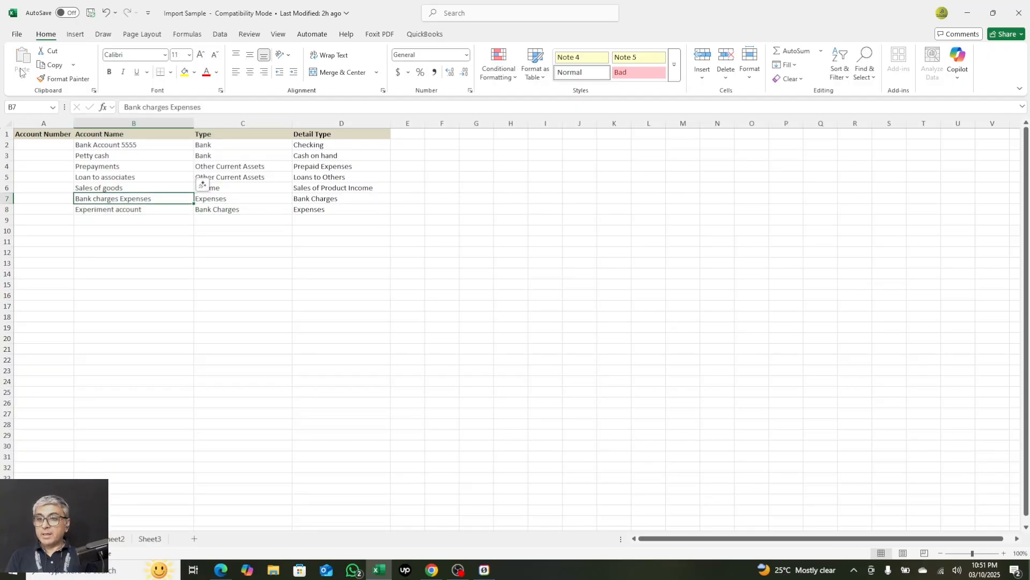
Start saving a copy of the workbook to the Desktop under the file name "Import Sample 99".
click(15, 36)
click(27, 201)
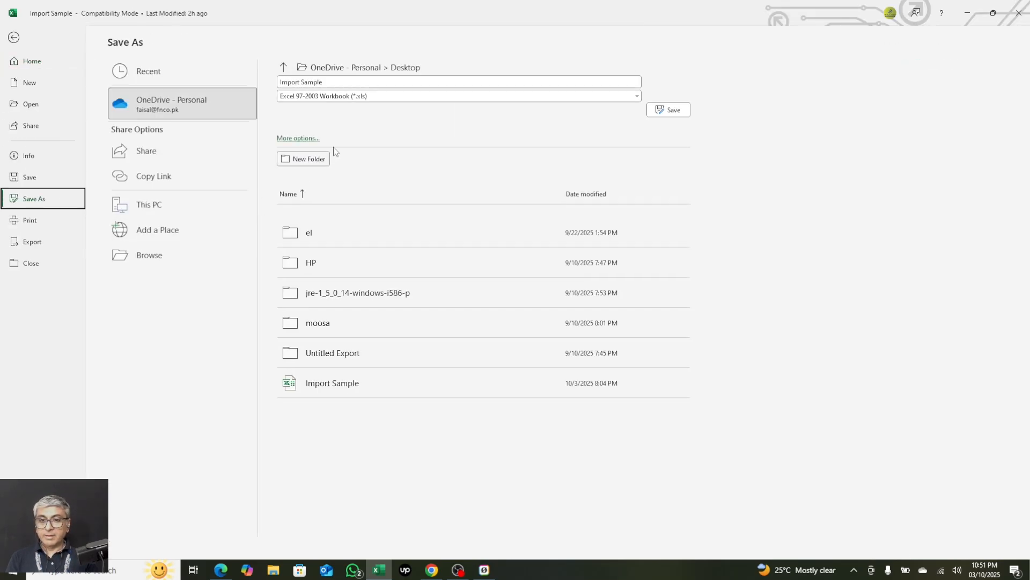
click(359, 72)
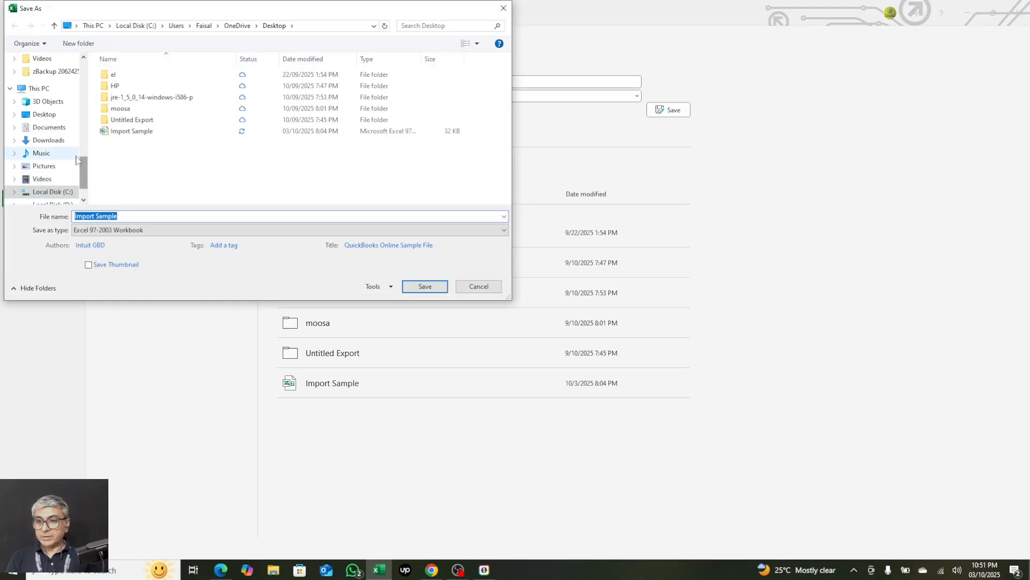
click(59, 115)
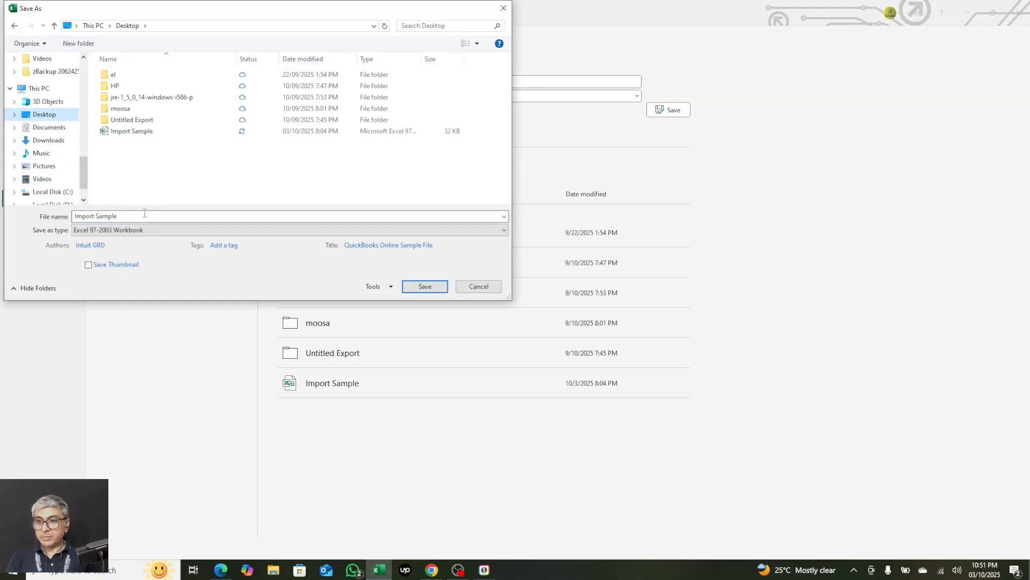
click(144, 213)
click(146, 215)
text(99)
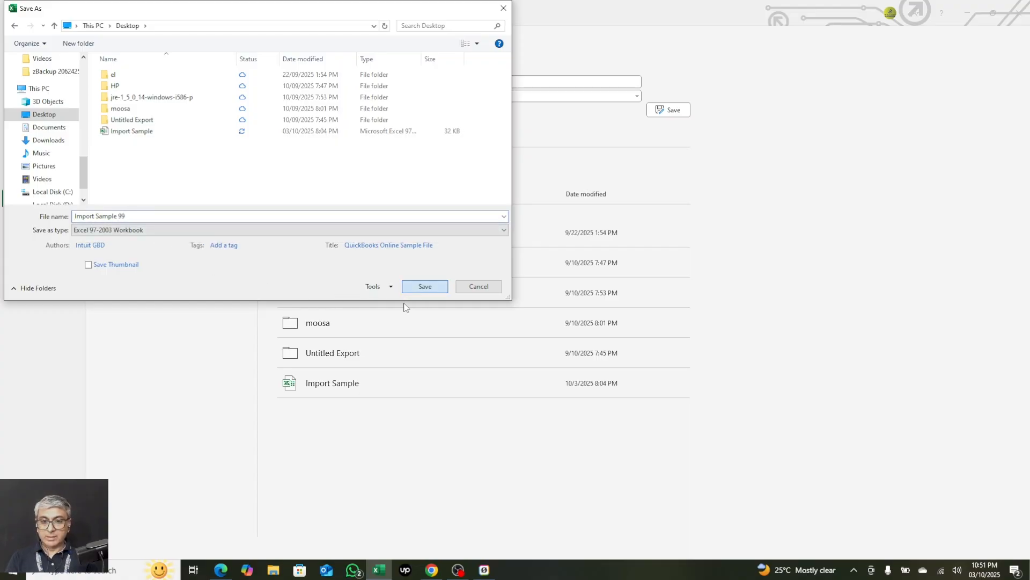
Set the file type to CSV (Comma delimited) and save only the active sheet.
click(143, 232)
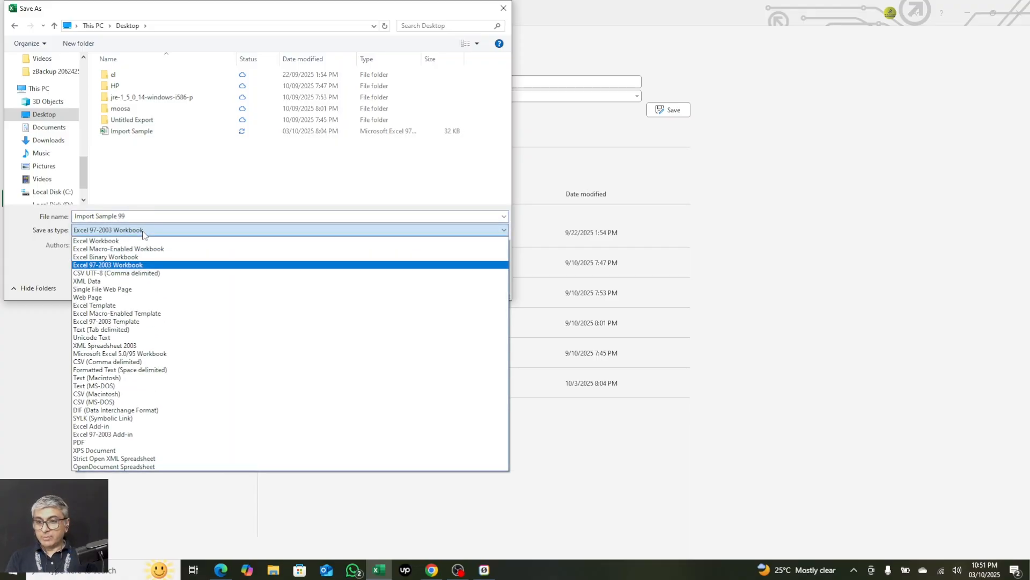
click(135, 362)
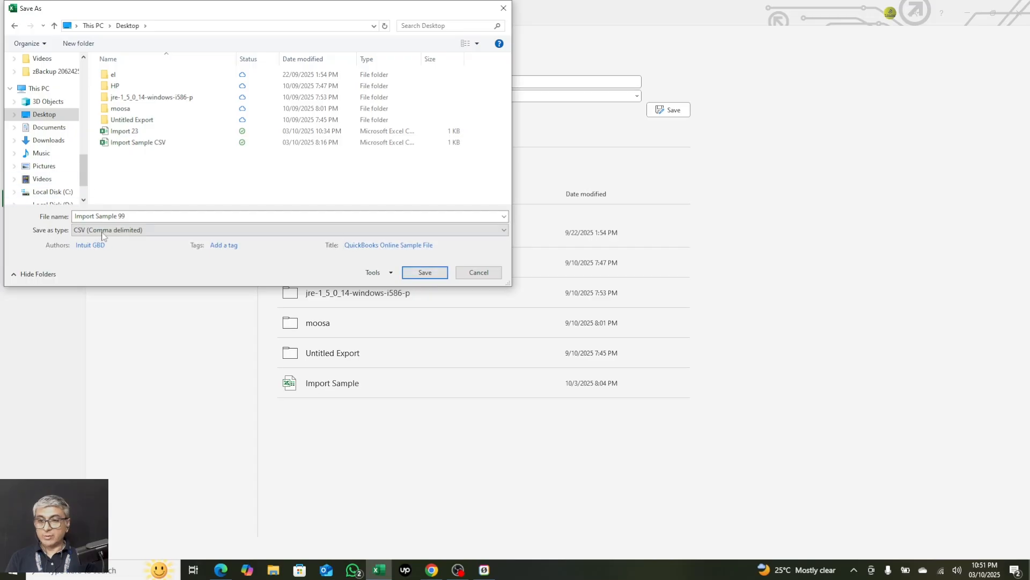
click(409, 275)
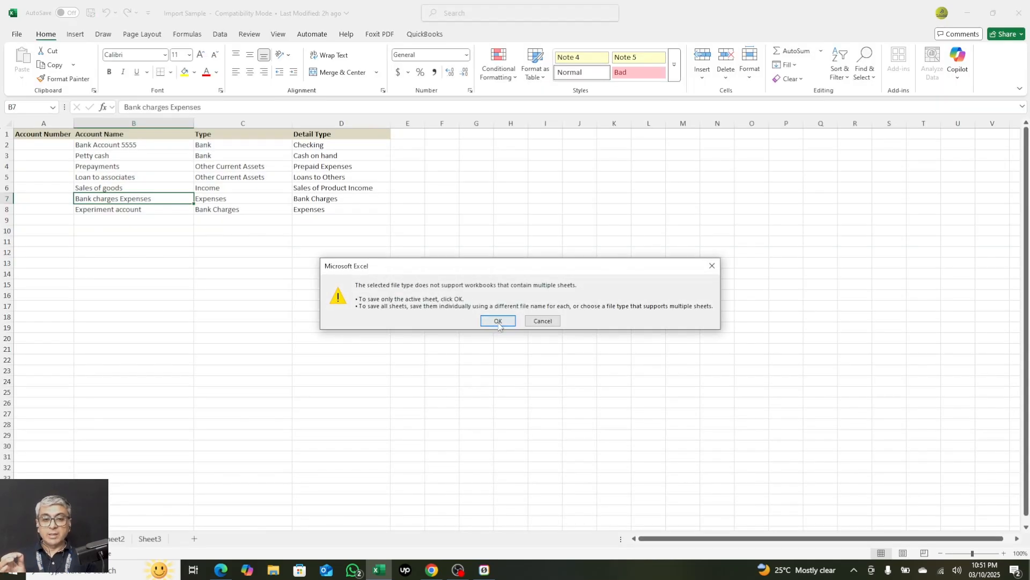
click(496, 320)
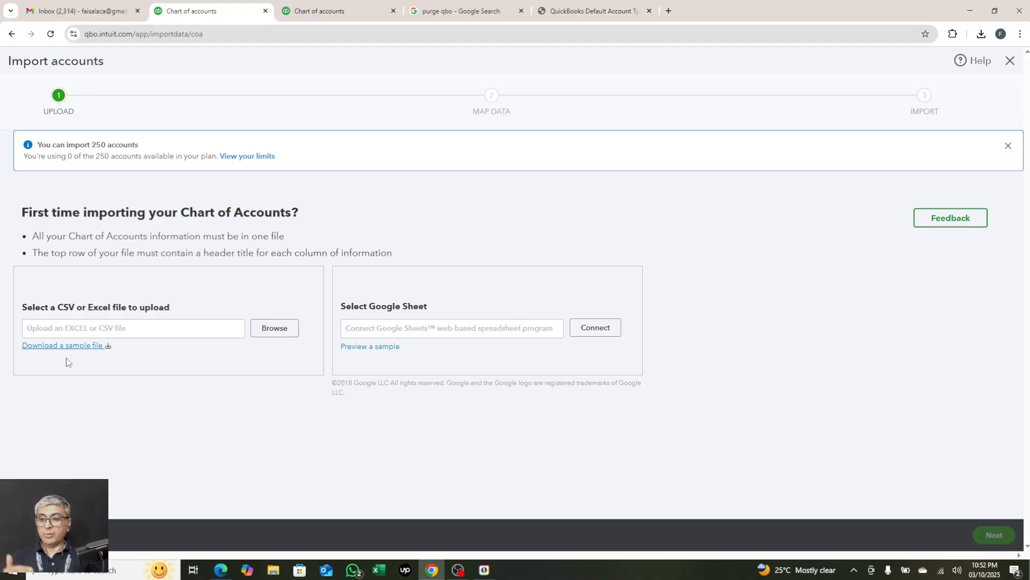
Upload Import Sample 99.csv from the Desktop to the QuickBooks Online account import and continue to field mapping.
click(260, 336)
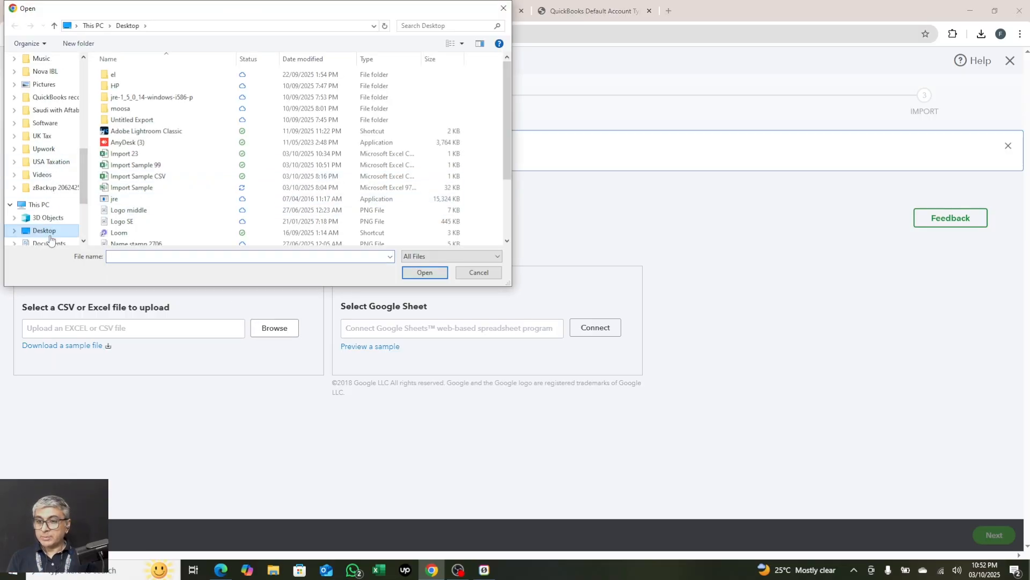
click(138, 190)
double_click(155, 166)
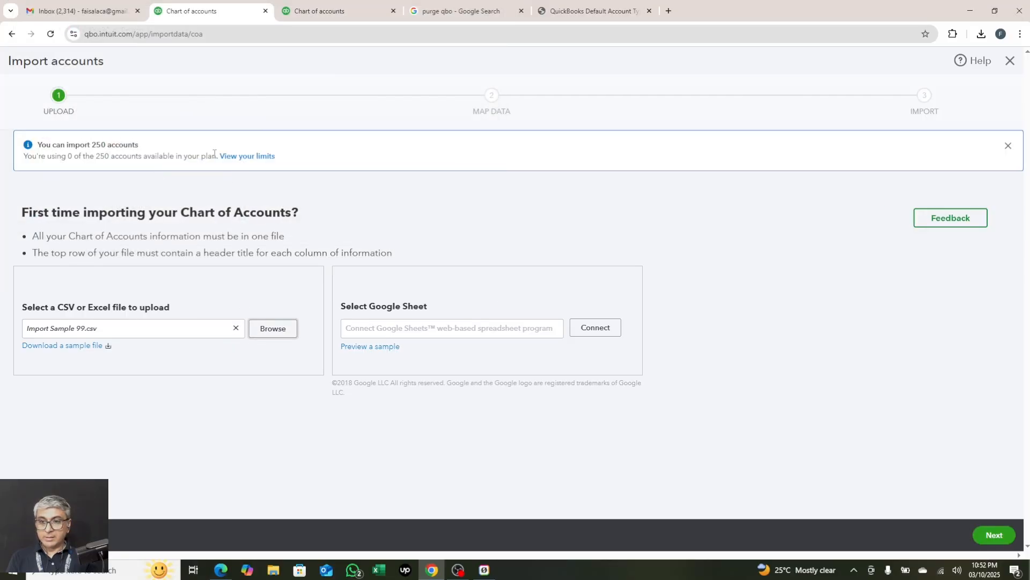
click(993, 537)
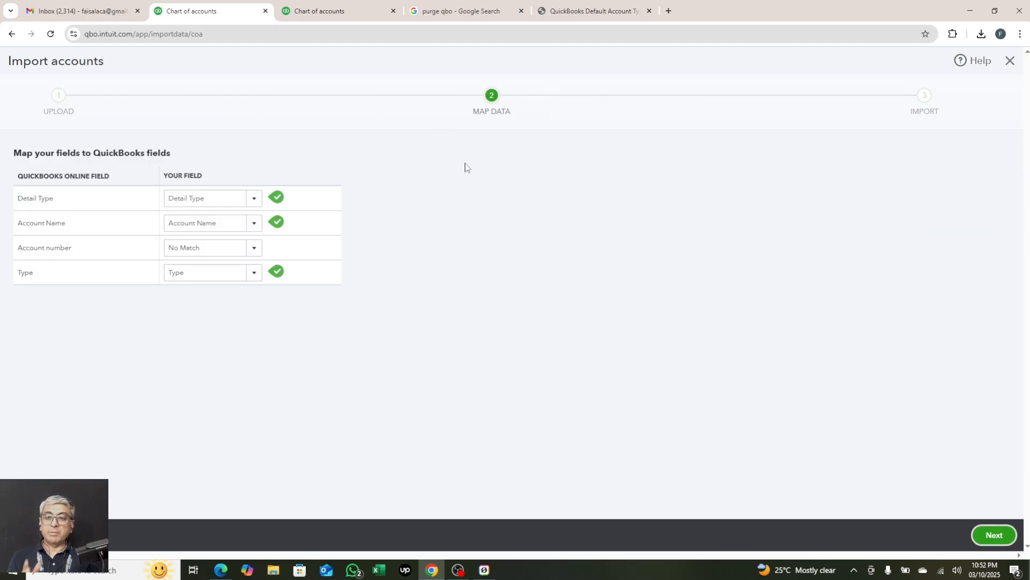
Check the field mapping, keep Detail Type matched to Detail Type, and continue to the import review.
drag(112, 179, 20, 176)
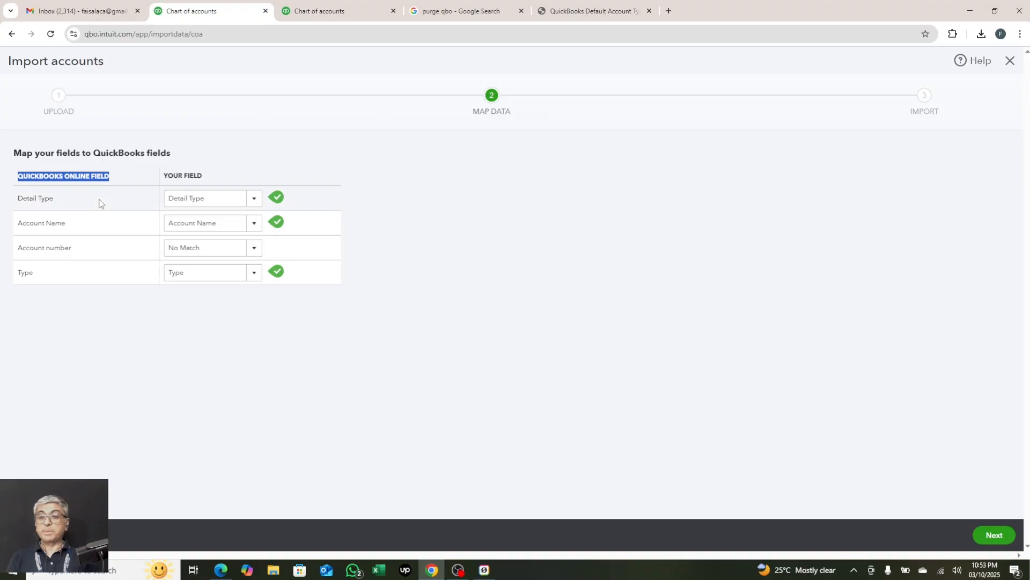
drag(19, 199, 131, 209)
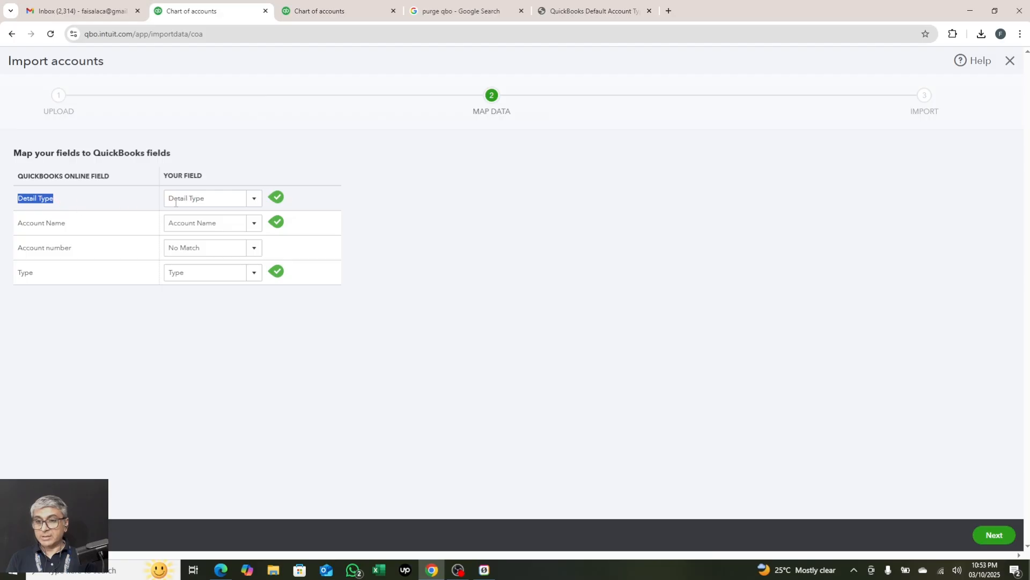
click(254, 199)
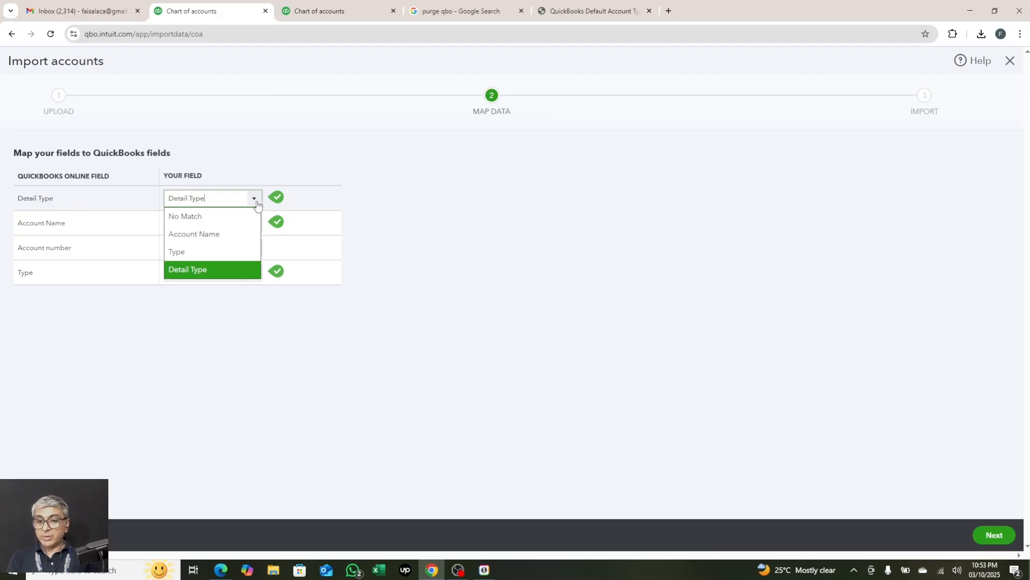
click(201, 270)
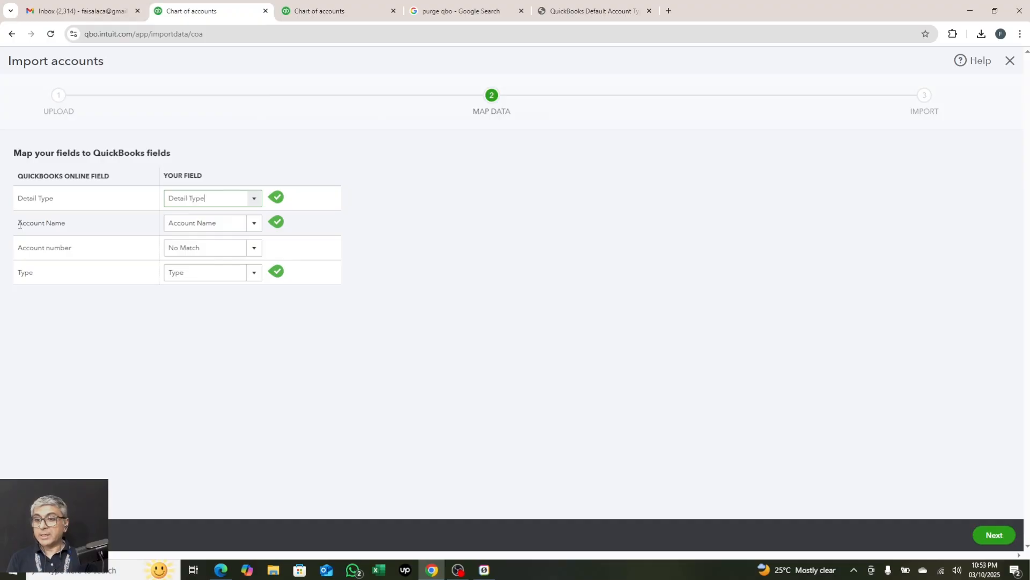
drag(20, 225, 76, 227)
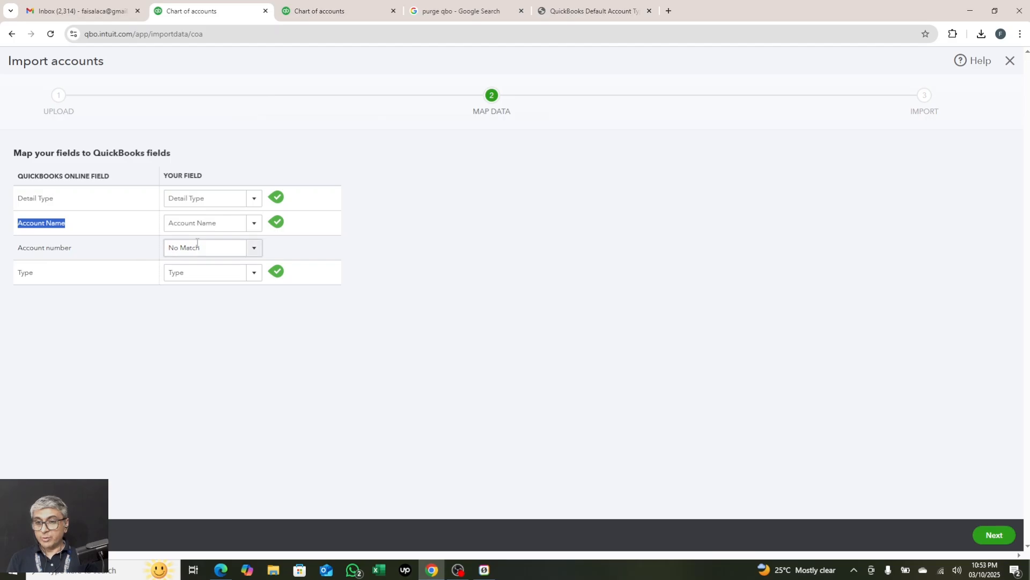
drag(20, 271, 46, 276)
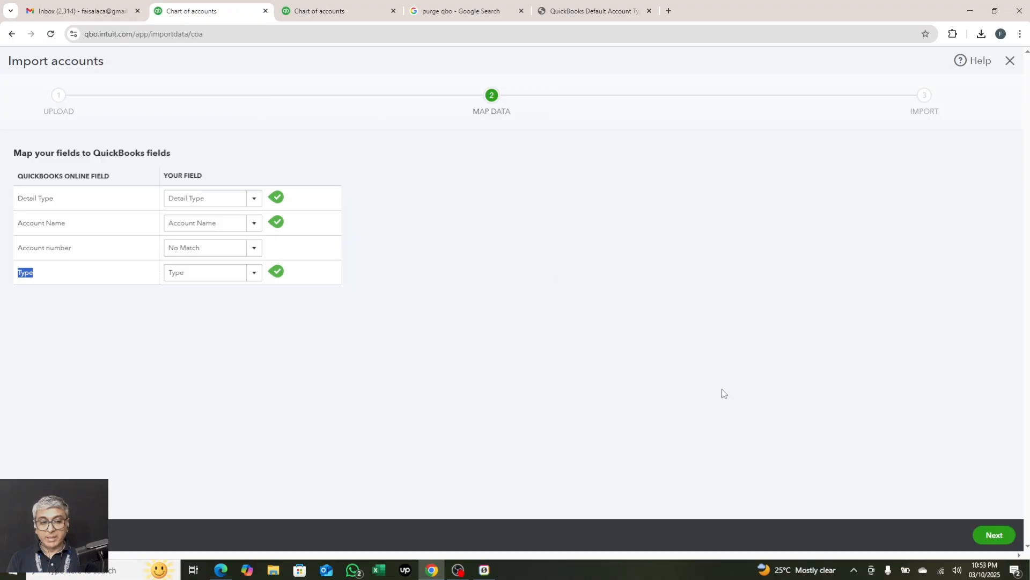
click(992, 537)
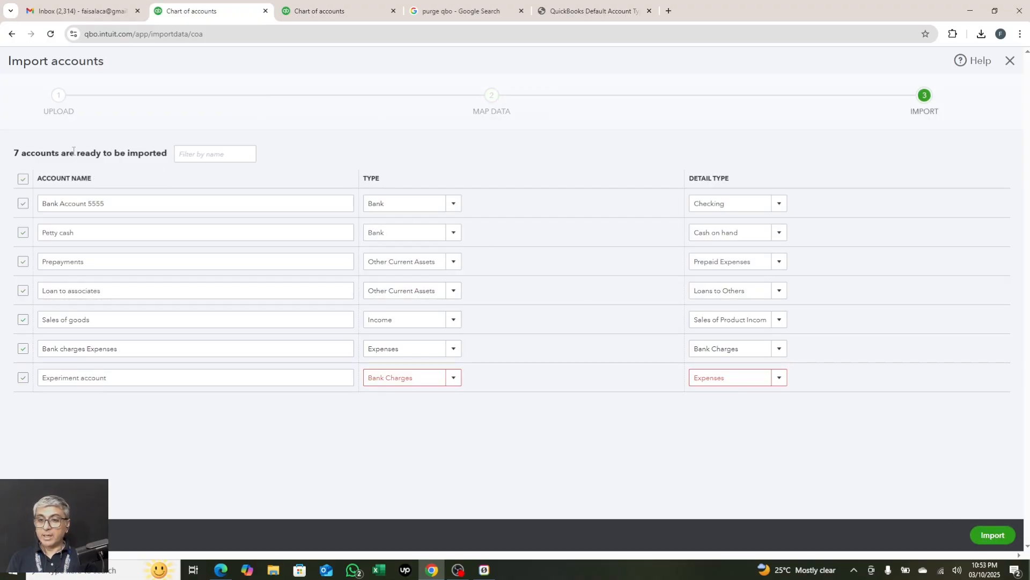
Check the number of accounts ready for import and the available detail types and types for the first bank account.
drag(13, 155, 165, 157)
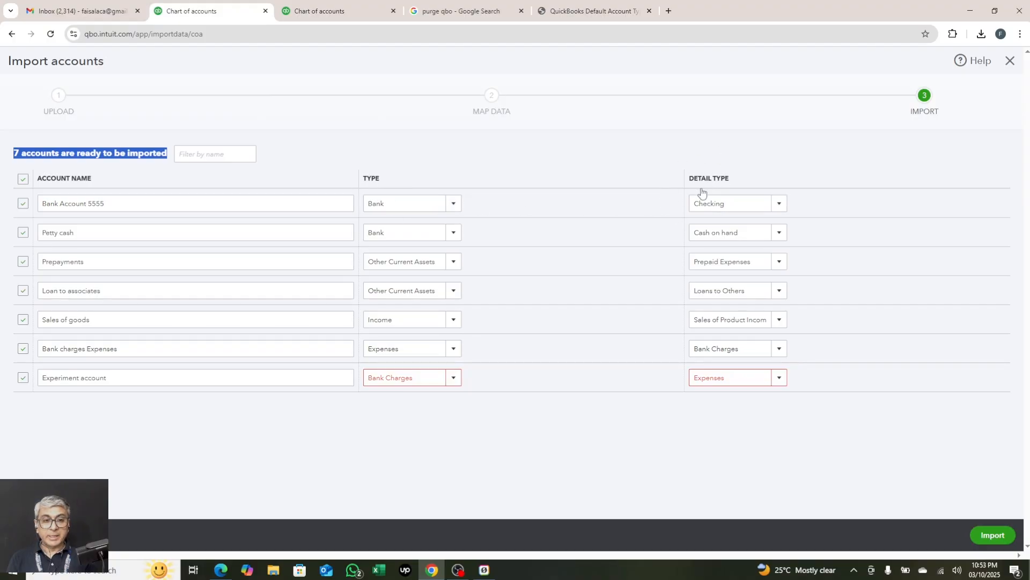
click(779, 204)
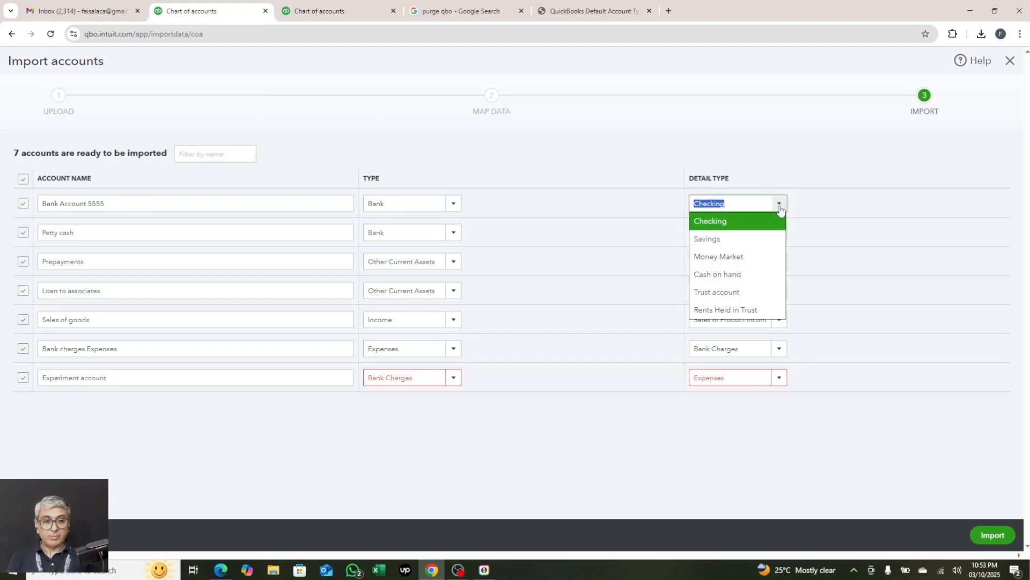
click(780, 208)
click(780, 209)
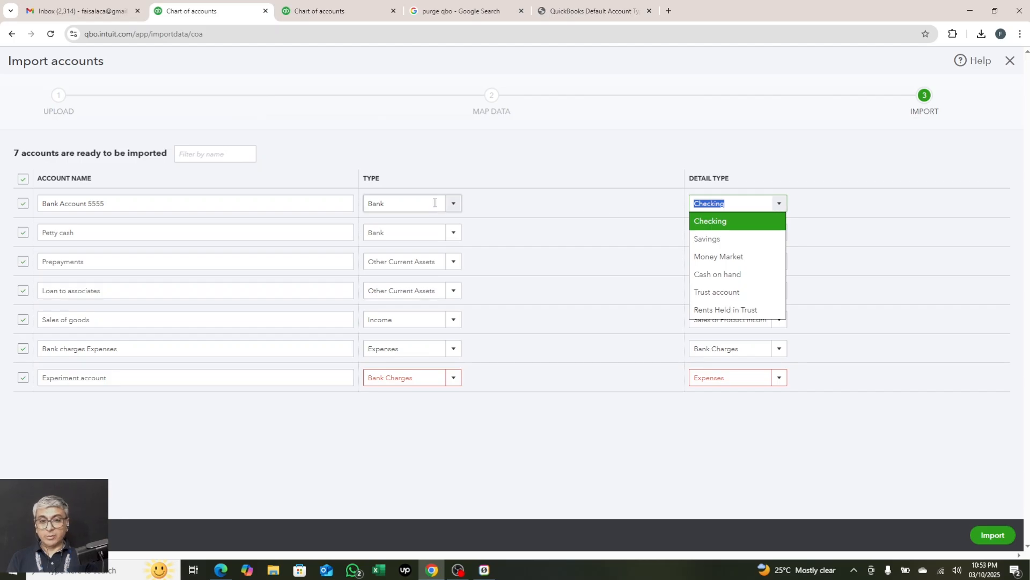
click(454, 204)
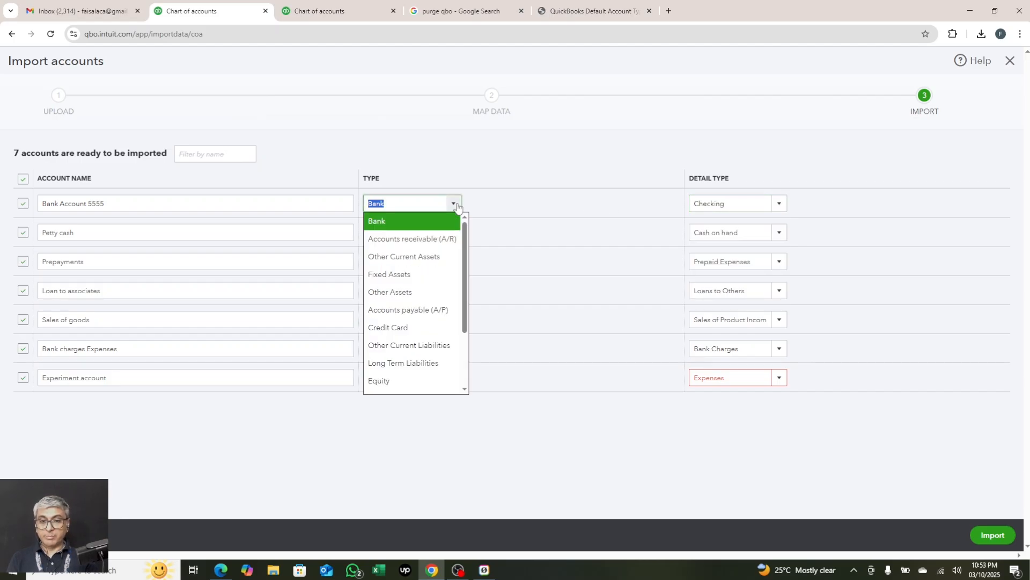
Change the final digit in the name of the first bank account to 6.
click(151, 201)
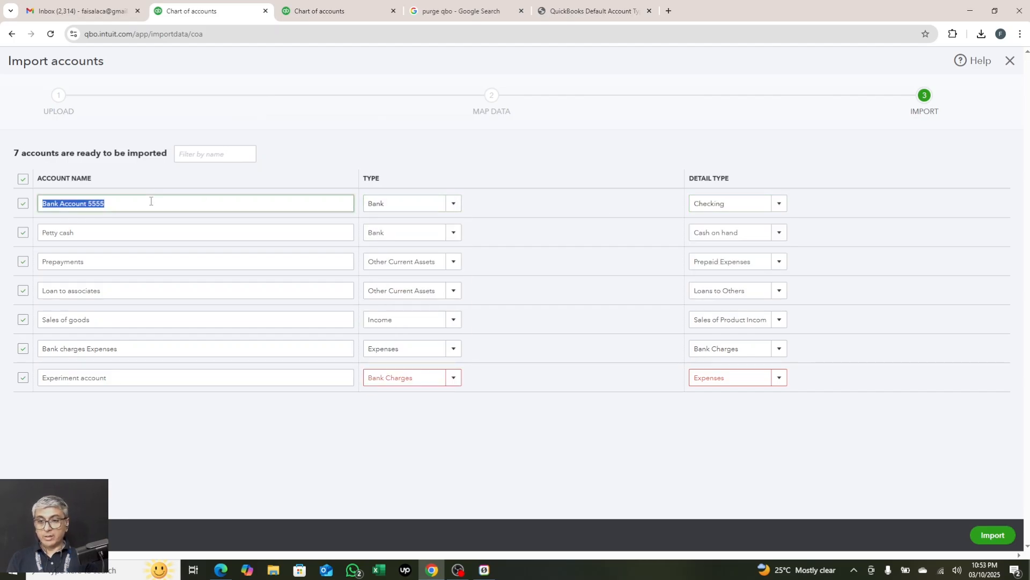
click(151, 201)
key(BackSpace)
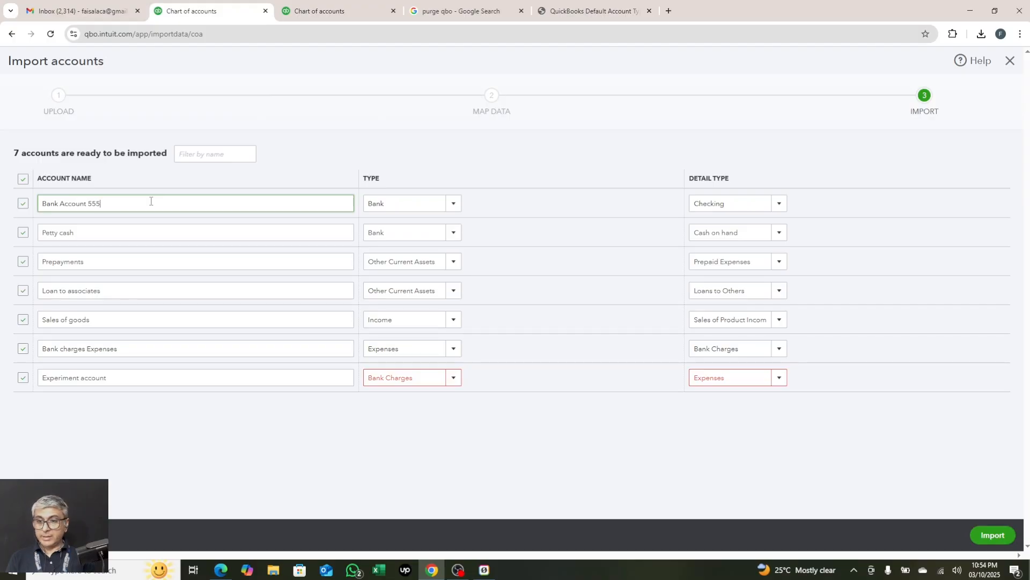
text(6)
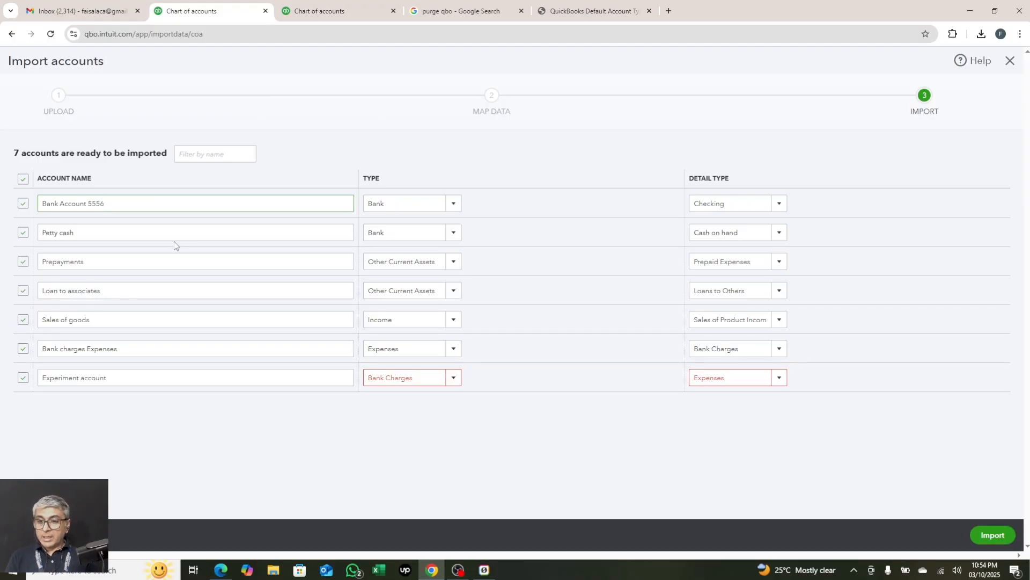
click(127, 230)
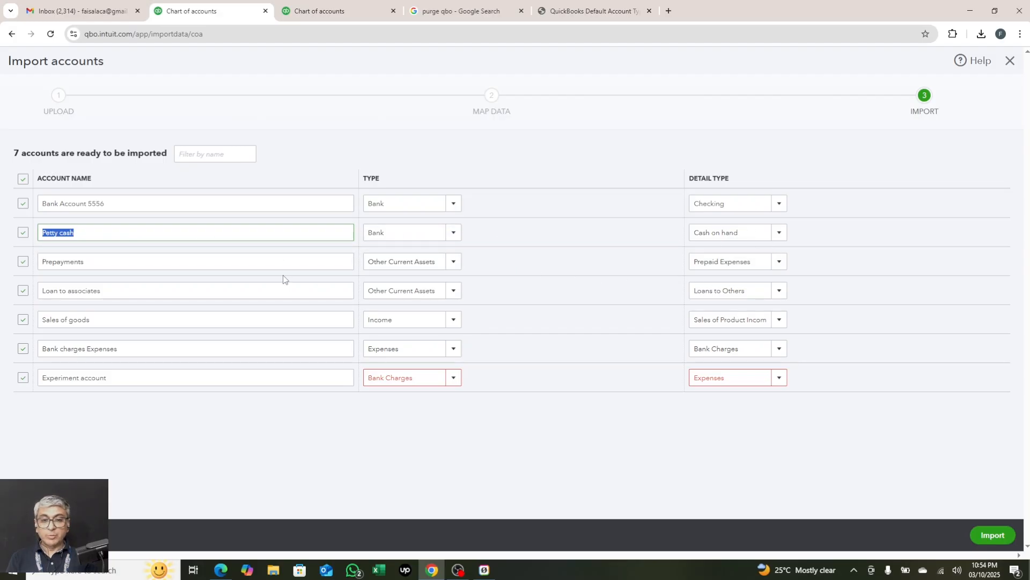
Exclude Loan to associates and Prepayments from the import, and reselect all the accounts.
click(23, 292)
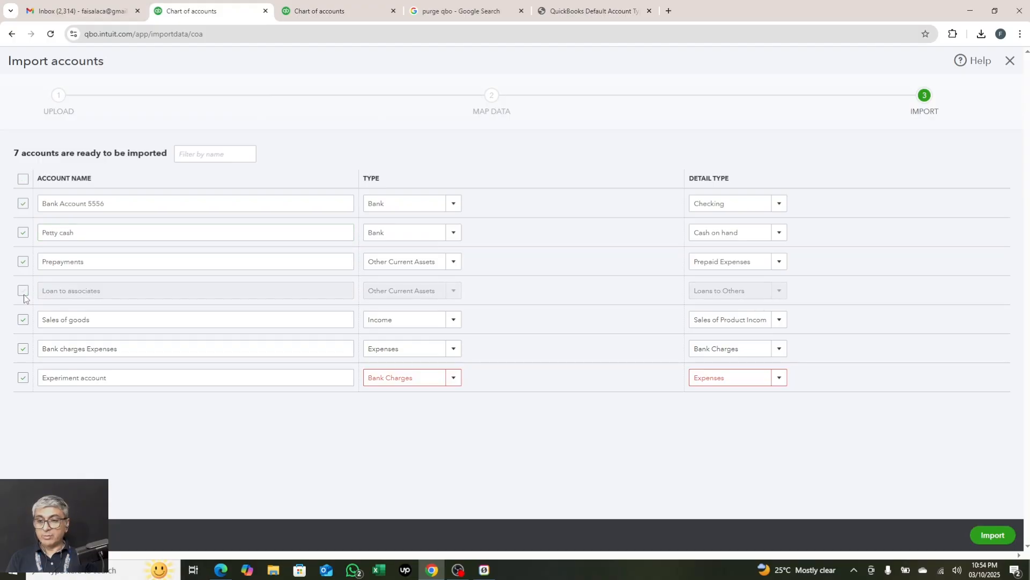
click(23, 262)
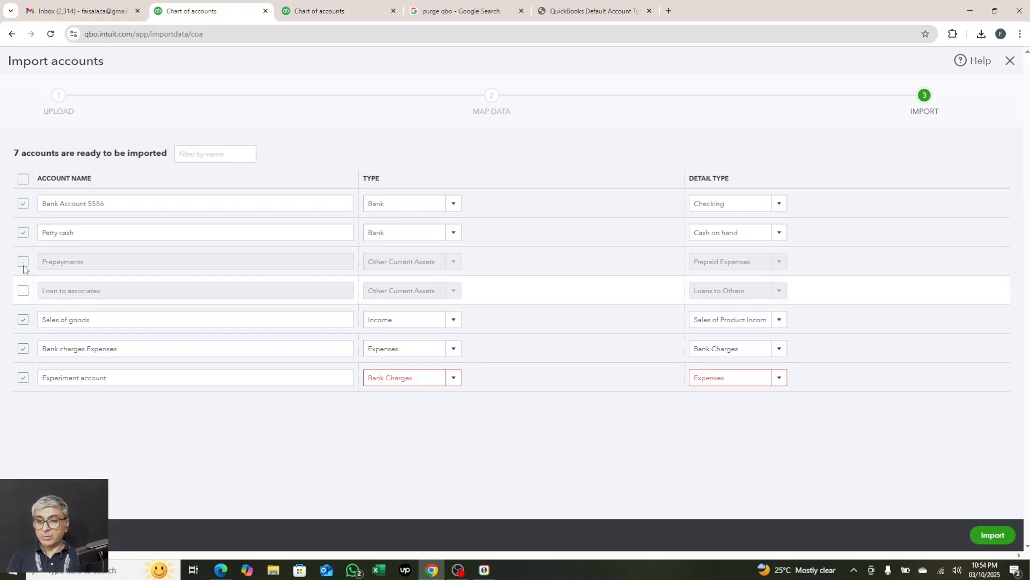
click(24, 180)
click(23, 181)
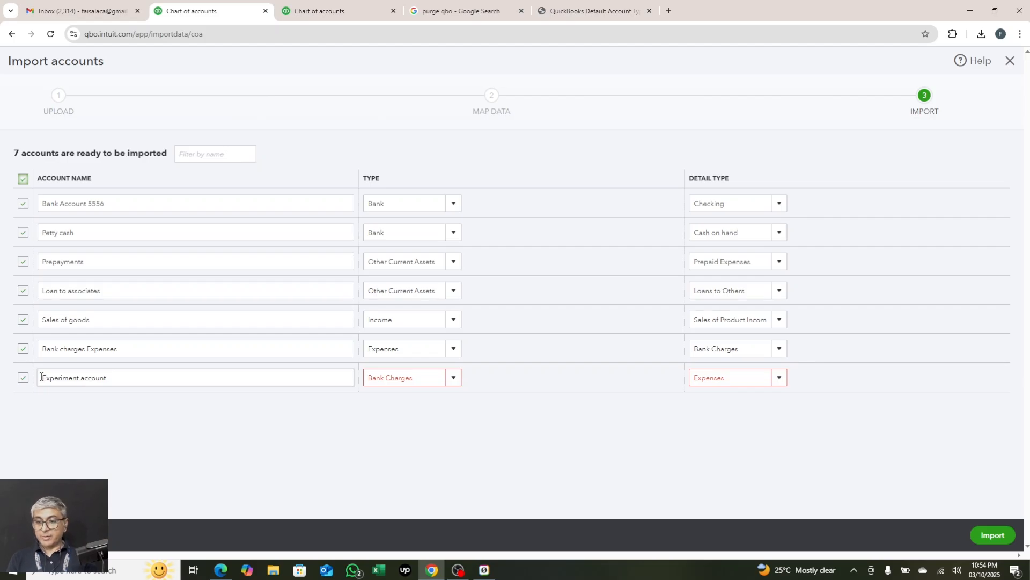
Set the Experiment account's type to Expenses and its detail type to Payroll Expenses.
drag(110, 378, 44, 378)
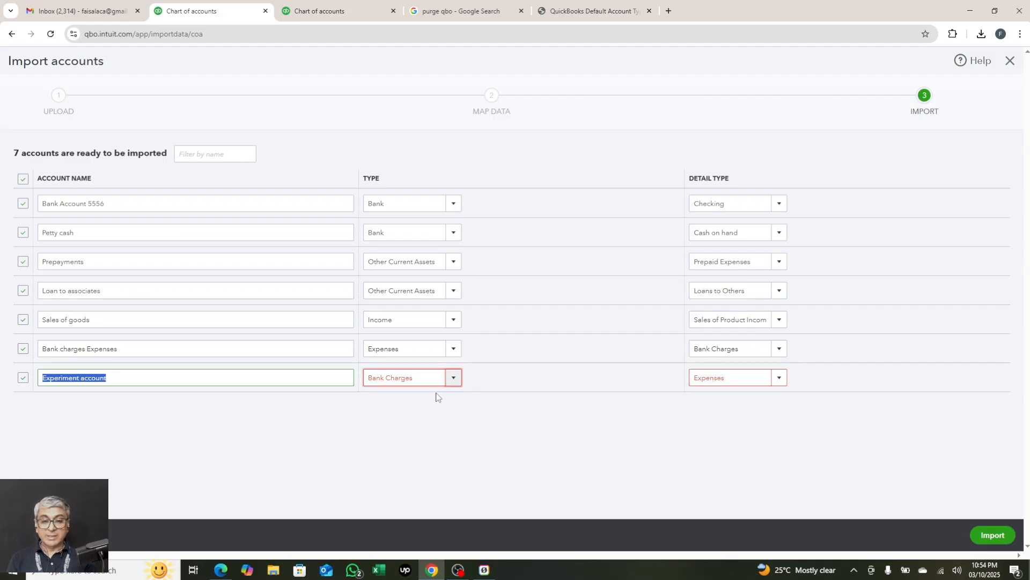
click(450, 383)
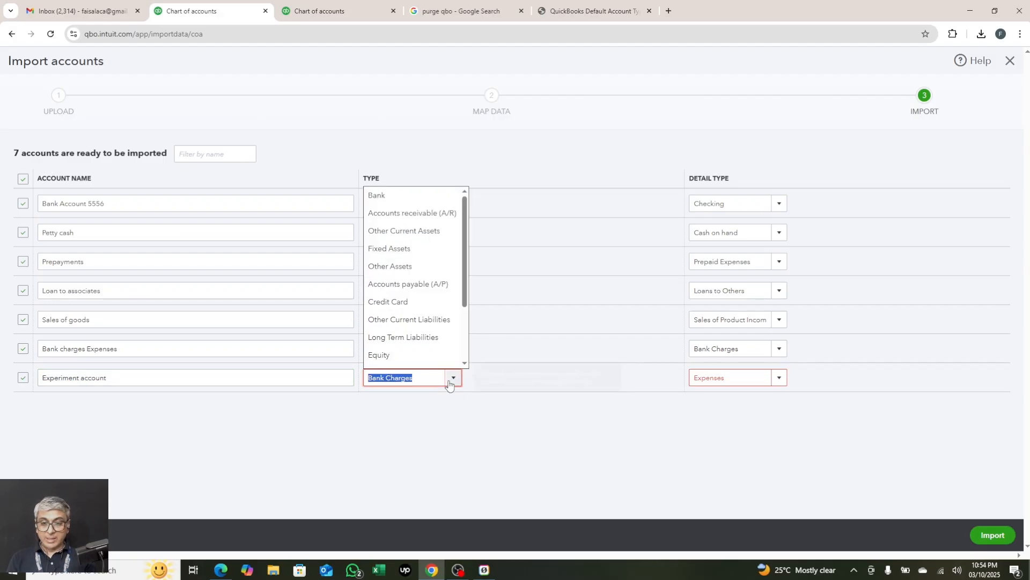
scroll(463, 301, down, 2)
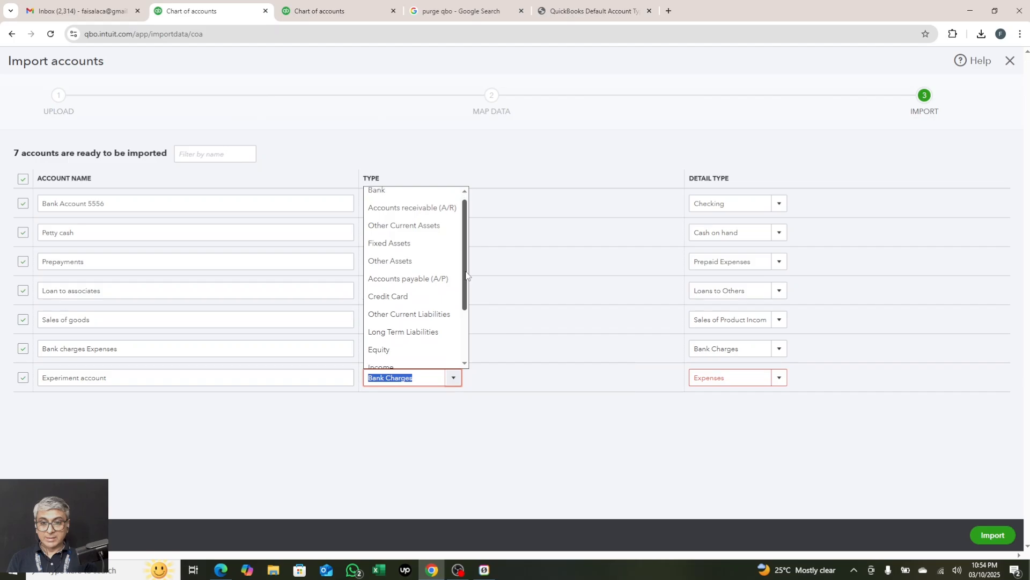
scroll(463, 301, down, 1)
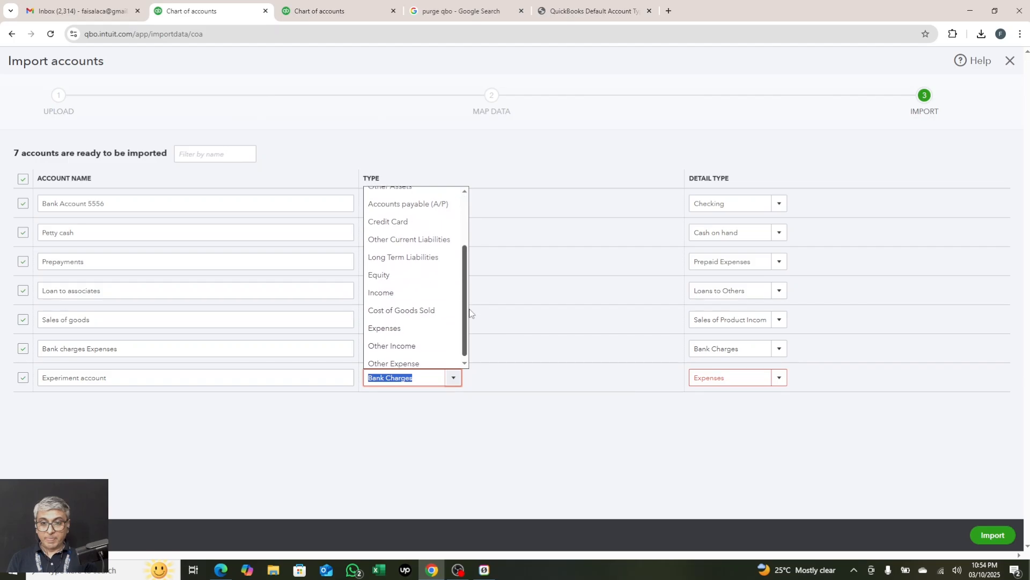
click(419, 326)
click(779, 377)
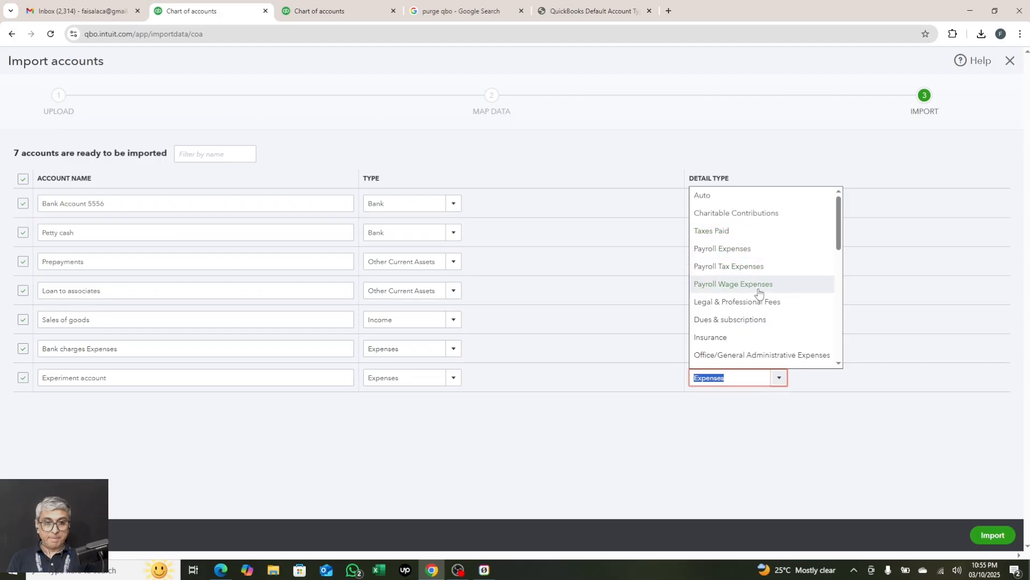
click(750, 249)
Rename the Experiment account to Payroll expenses.
drag(158, 383, 2, 373)
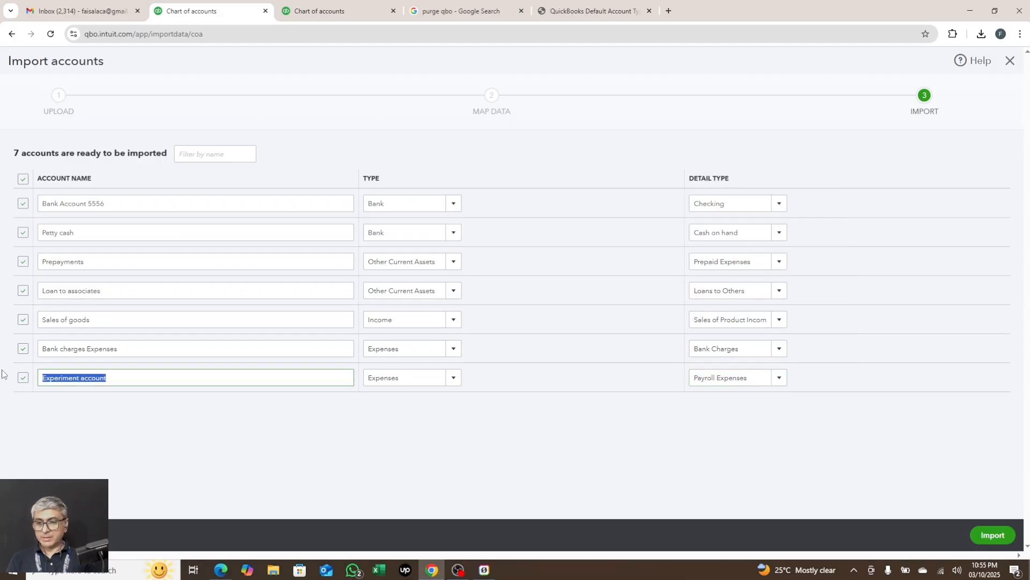
text(Pay)
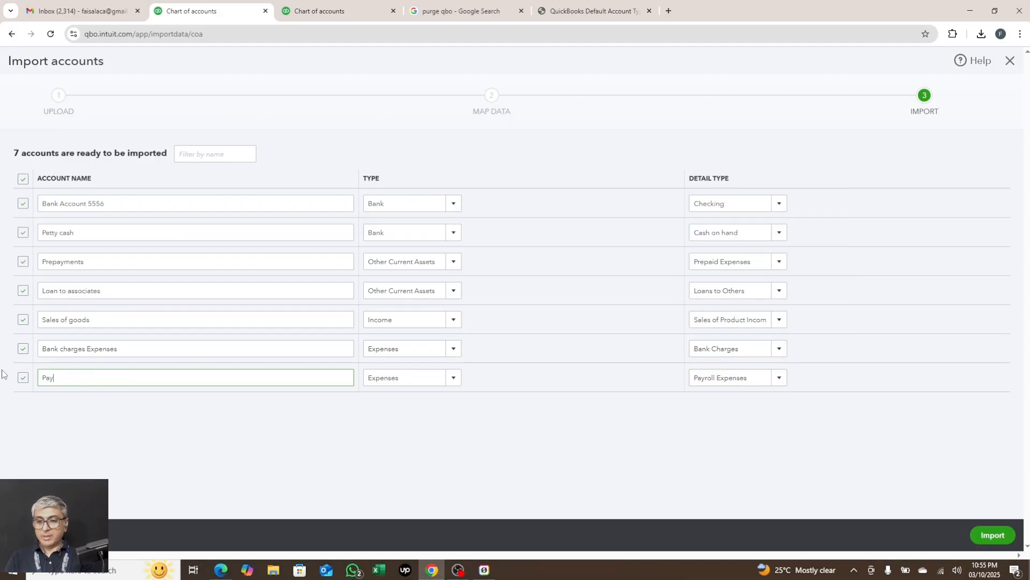
text(roll expenses)
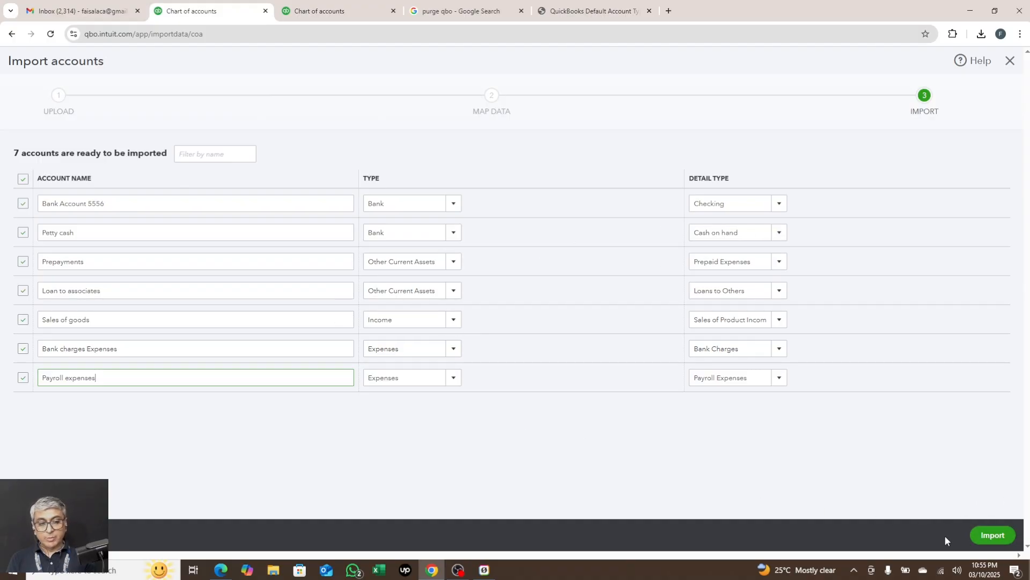
Import all the selected accounts and check the imported entries in the chart of accounts.
click(990, 536)
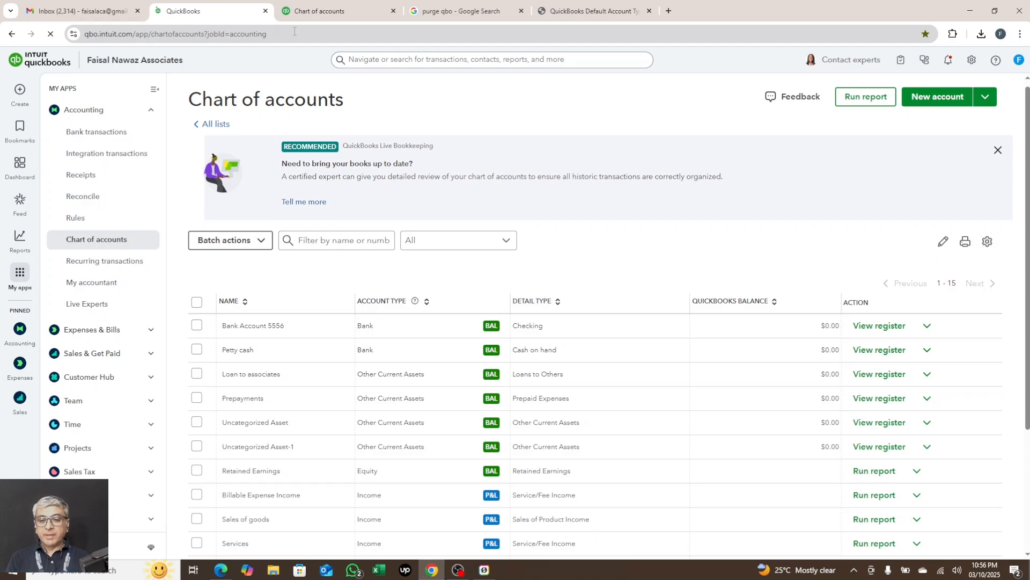
scroll(624, 212, down, 2)
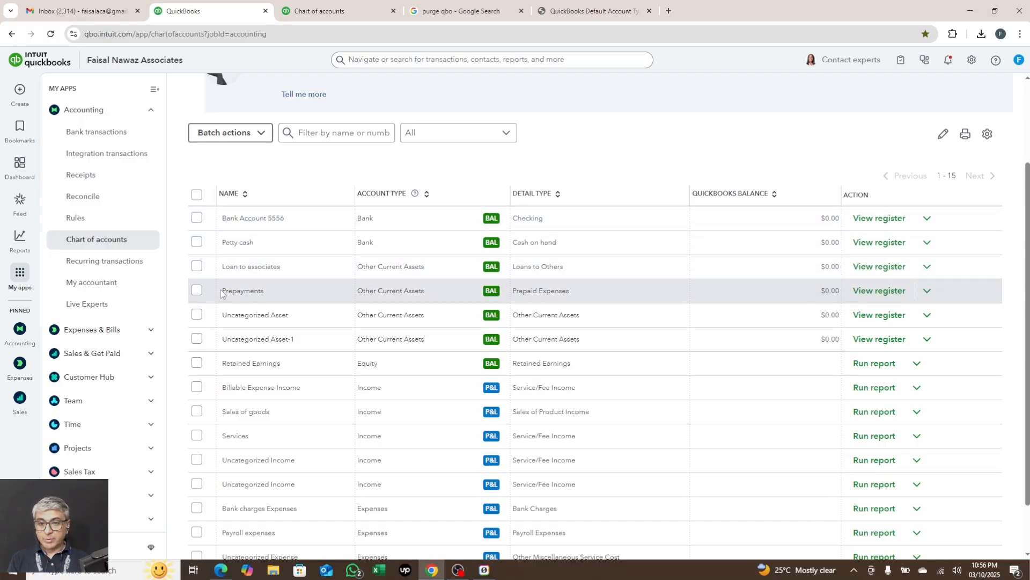
scroll(346, 341, down, 2)
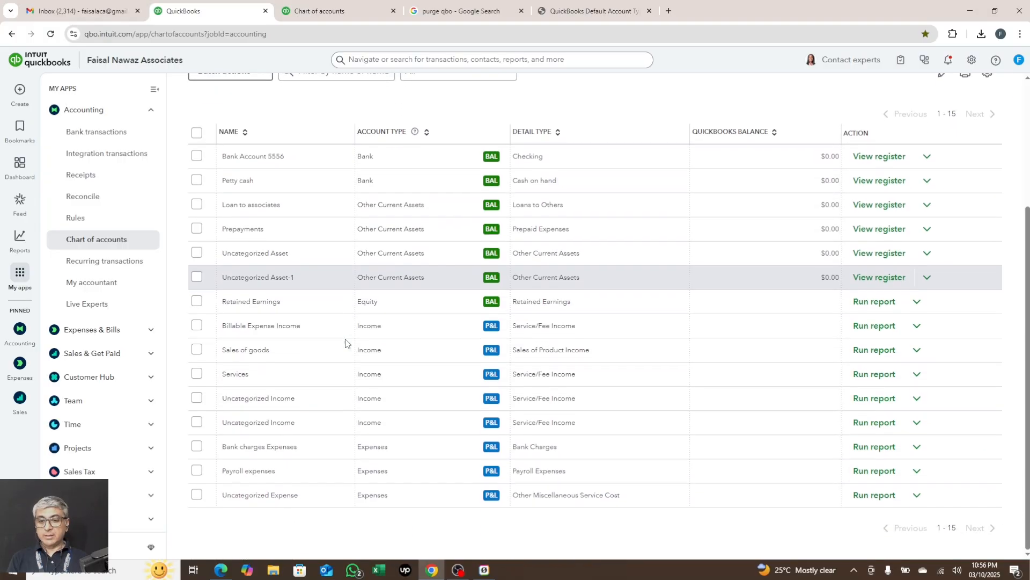